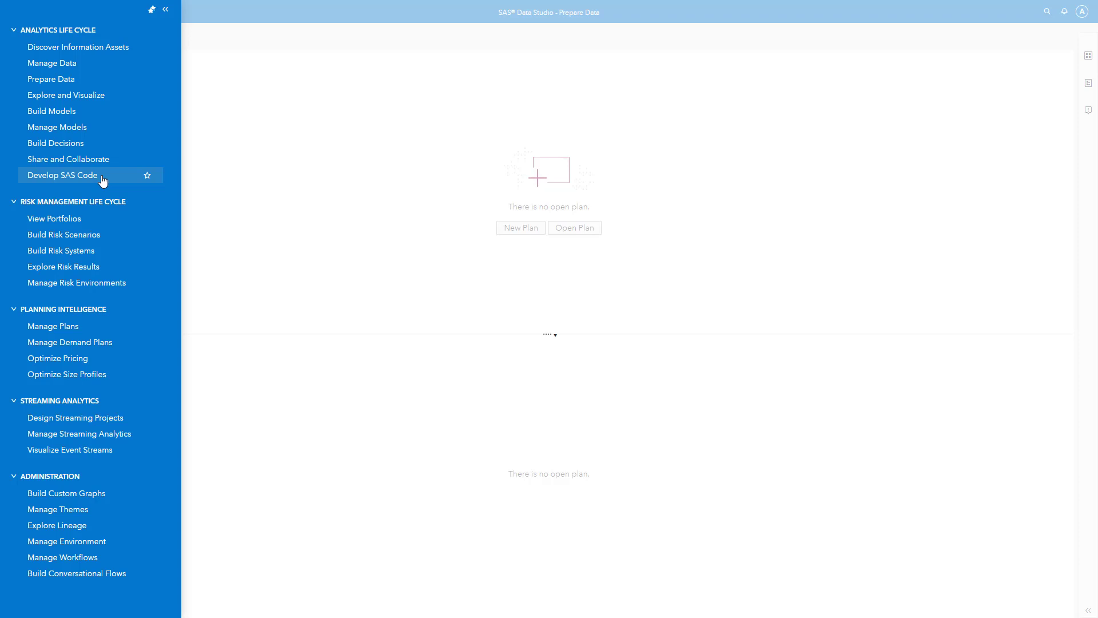
Switch to SAS Data Studio's data preparation and create a new plan on the HMEQ table dated 18.6.2021 16.23
{"action": "left_click", "coordinate": [90, 84]}
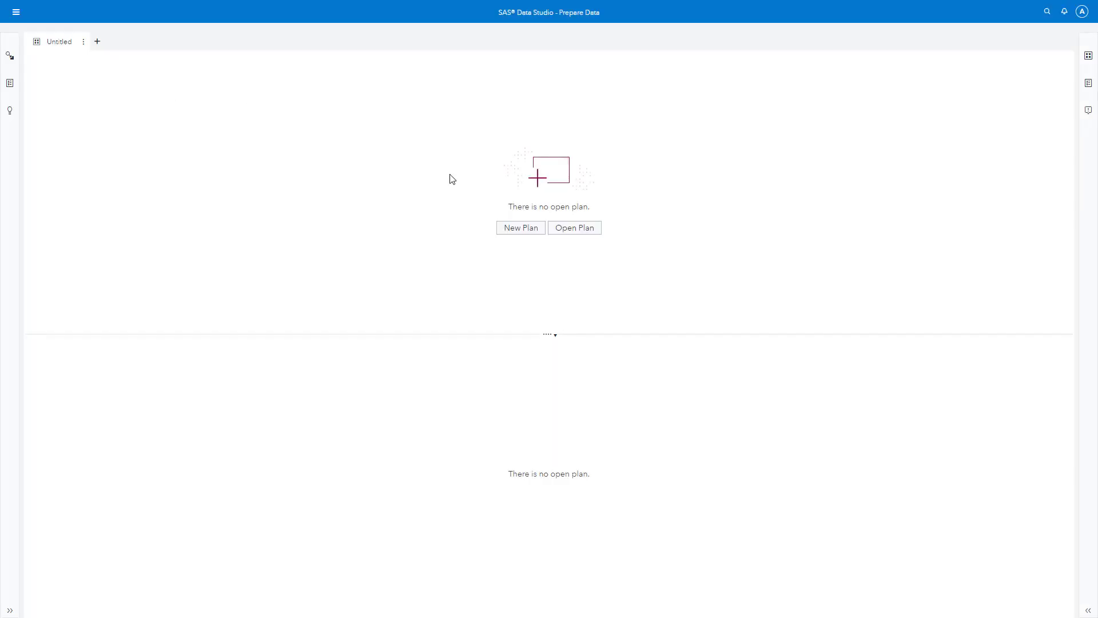
{"action": "left_click", "coordinate": [513, 234]}
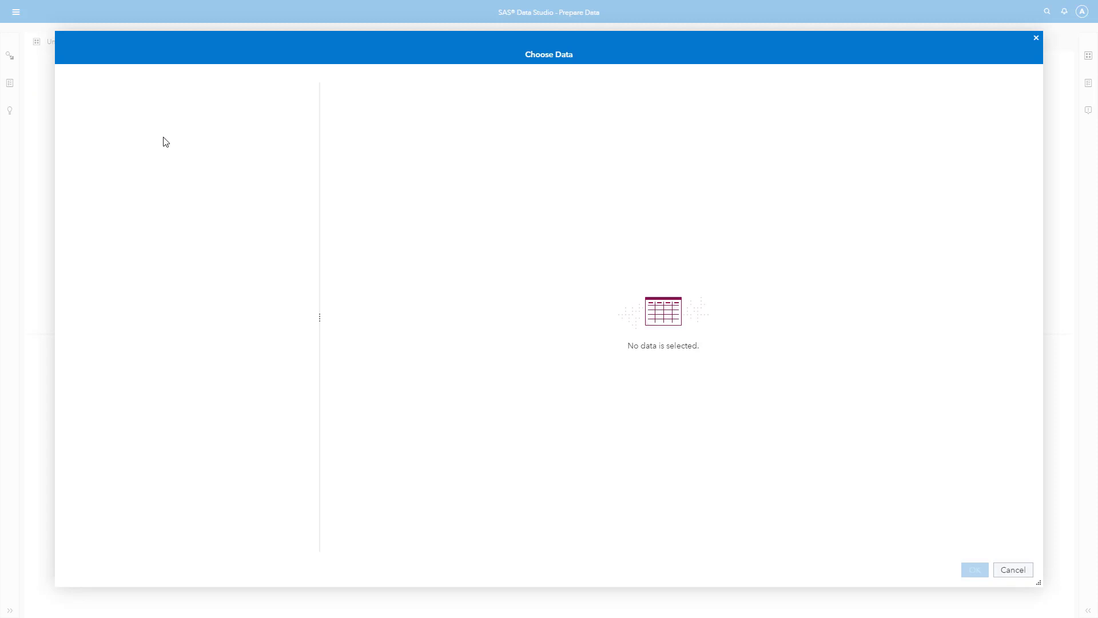
{"action": "left_click", "coordinate": [152, 114]}
{"action": "type", "text": "hm"}
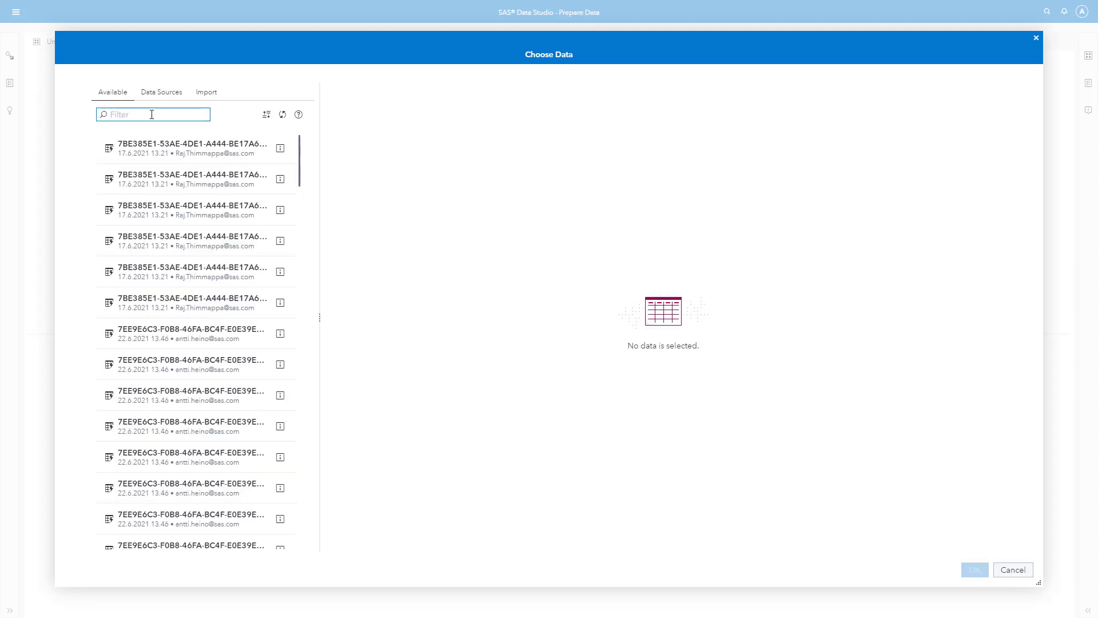
{"action": "type", "text": "eq"}
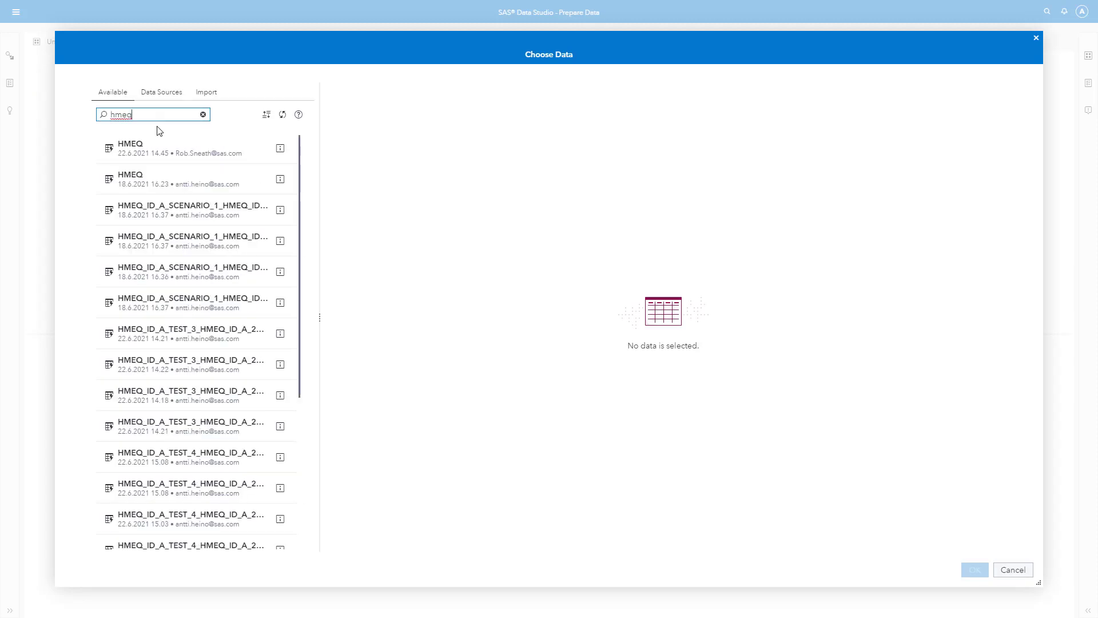
{"action": "left_click", "coordinate": [174, 182]}
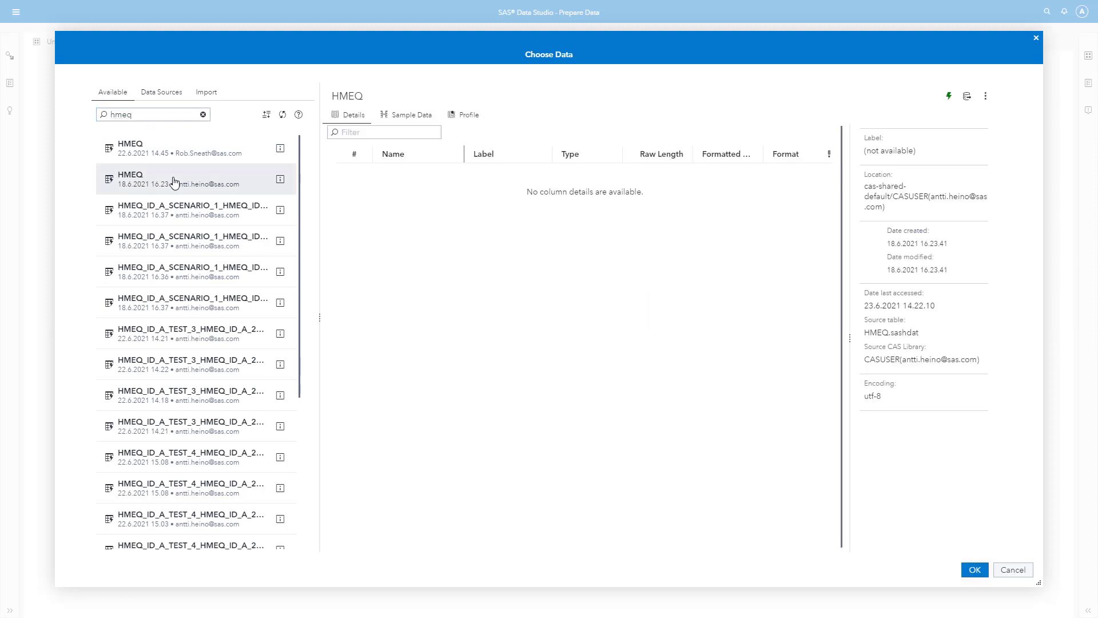
{"action": "double_click", "coordinate": [174, 182]}
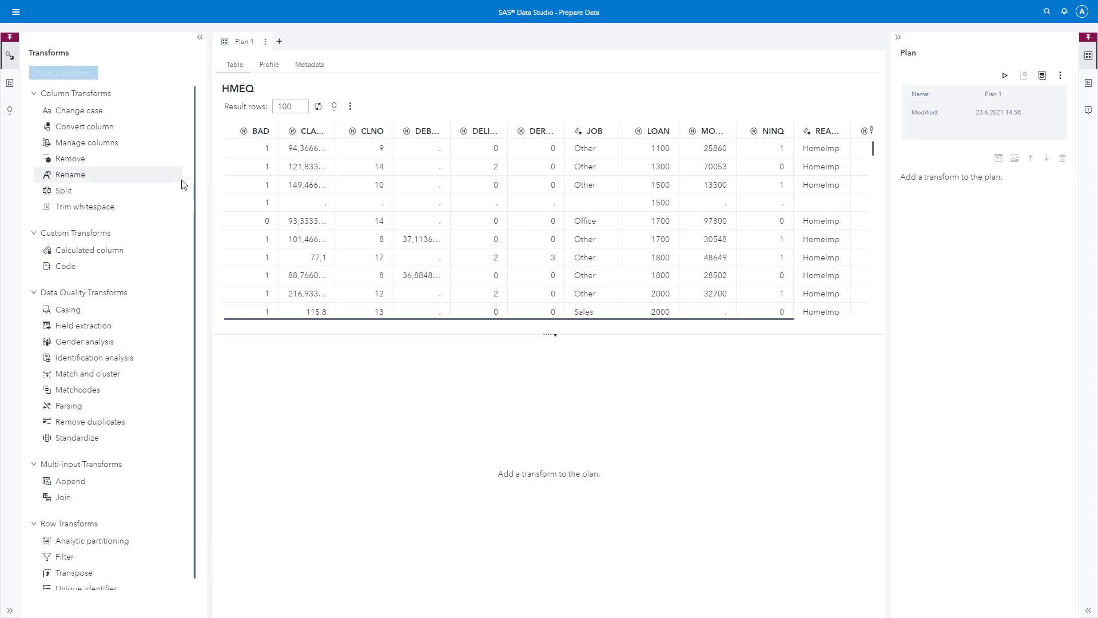
Add and run a Manage columns transform that excludes YOJ and renames the output column BAD to BAD_TARGET
{"action": "double_click", "coordinate": [106, 147]}
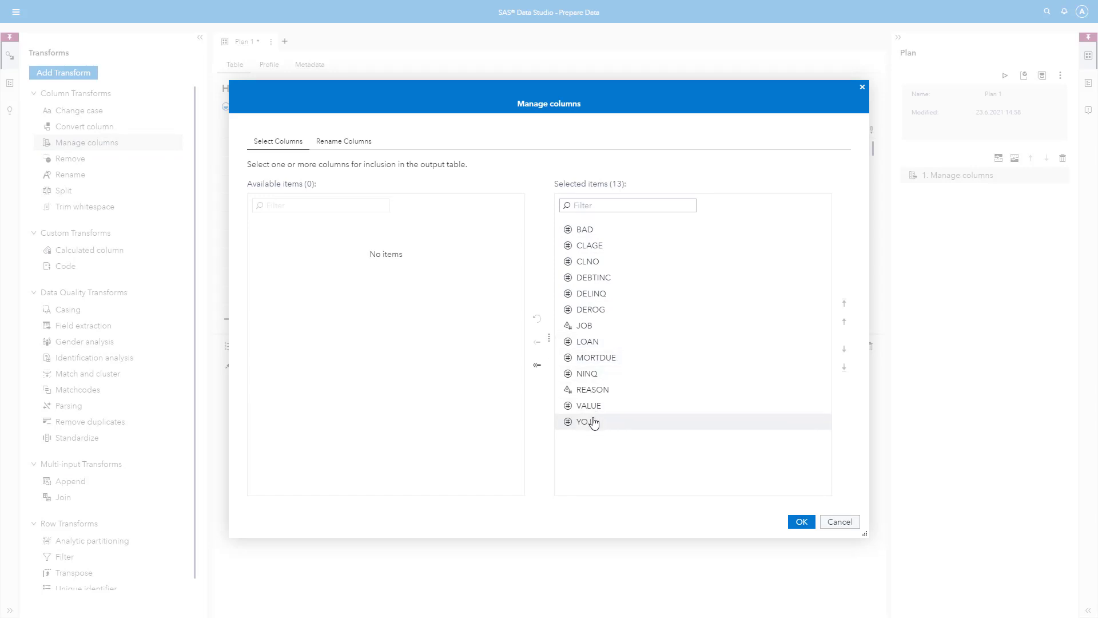
{"action": "left_click", "coordinate": [537, 341]}
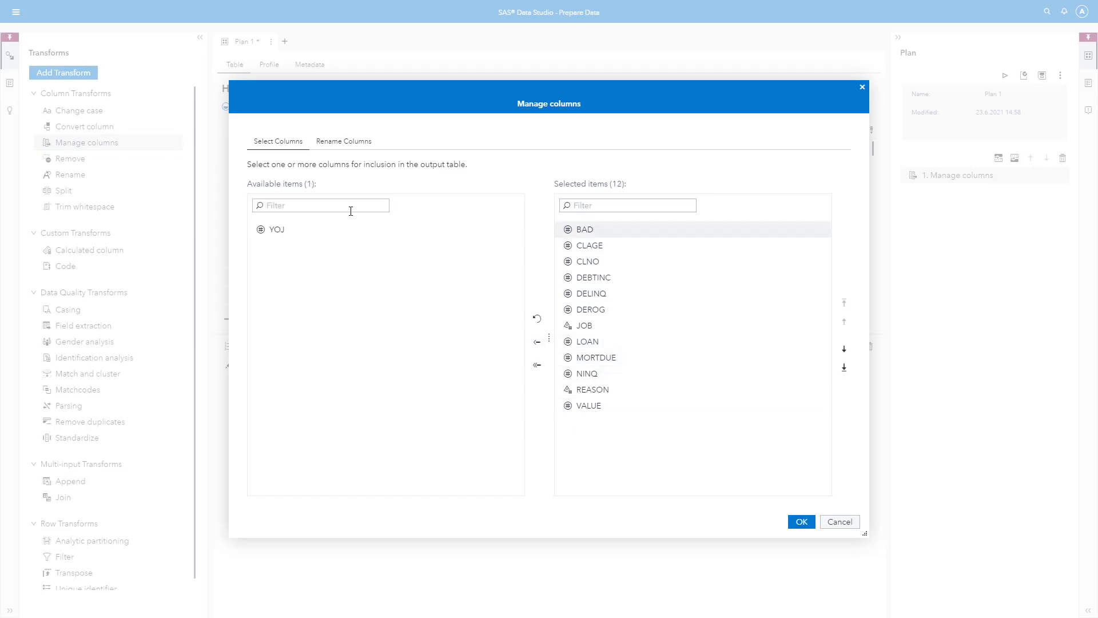
{"action": "left_click", "coordinate": [358, 143]}
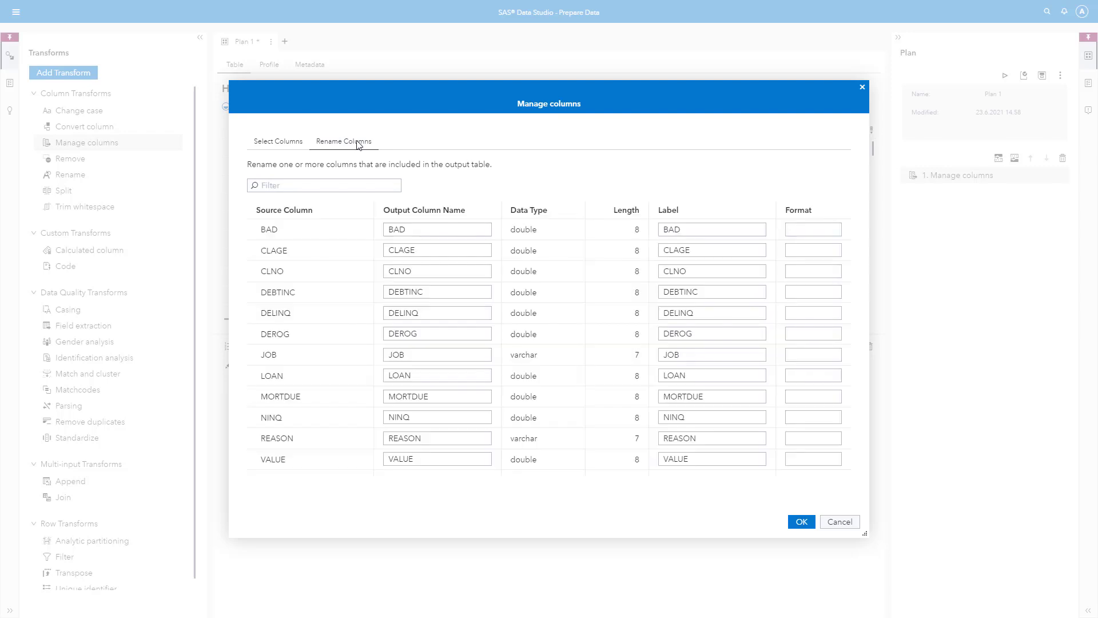
{"action": "double_click", "coordinate": [414, 233]}
{"action": "left_click", "coordinate": [418, 232]}
{"action": "type", "text": "_TARGET"}
{"action": "left_click", "coordinate": [801, 522]}
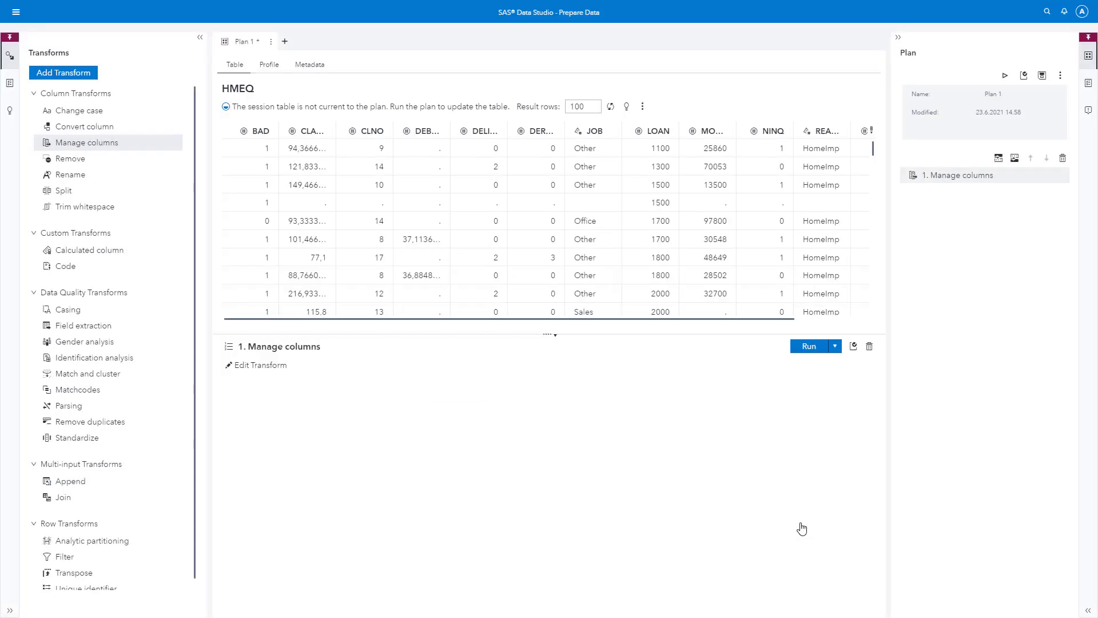
{"action": "left_click", "coordinate": [810, 346]}
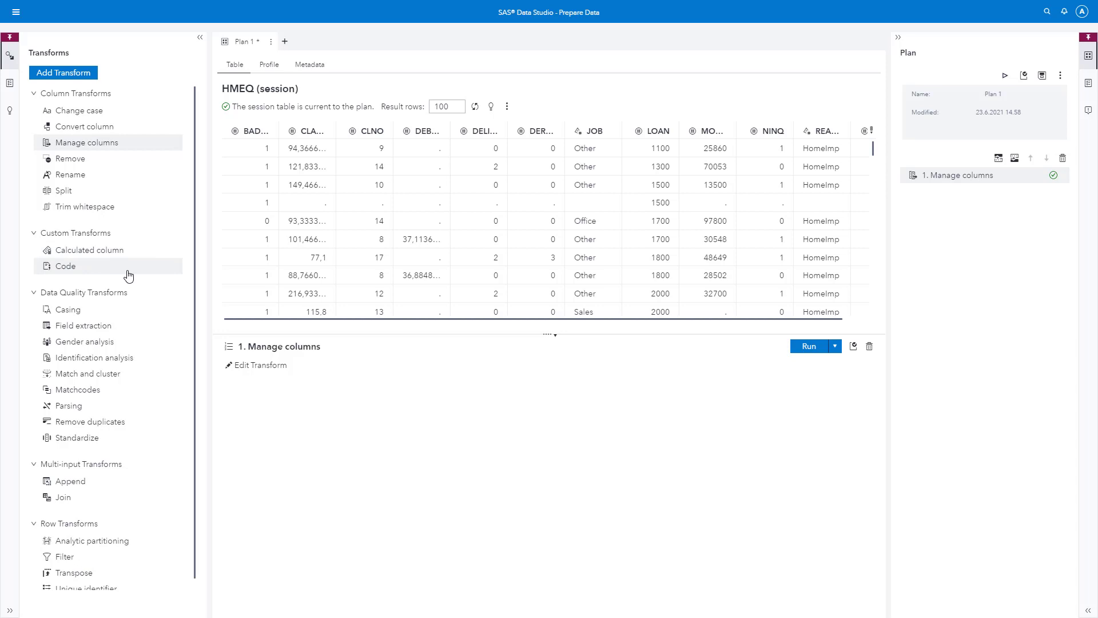
Add a Calculated column transform that creates a new column LOAN_VALUE with the expression LOAN / VALUE
{"action": "scroll", "coordinate": [128, 276], "scroll_direction": "down", "scroll_amount": 1}
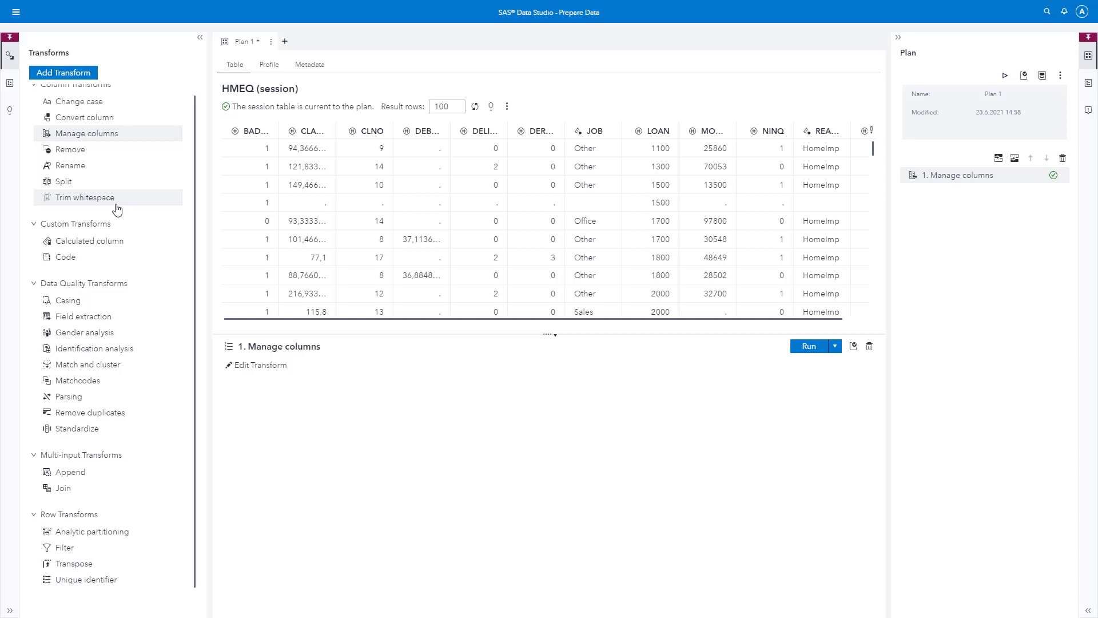
{"action": "double_click", "coordinate": [104, 242]}
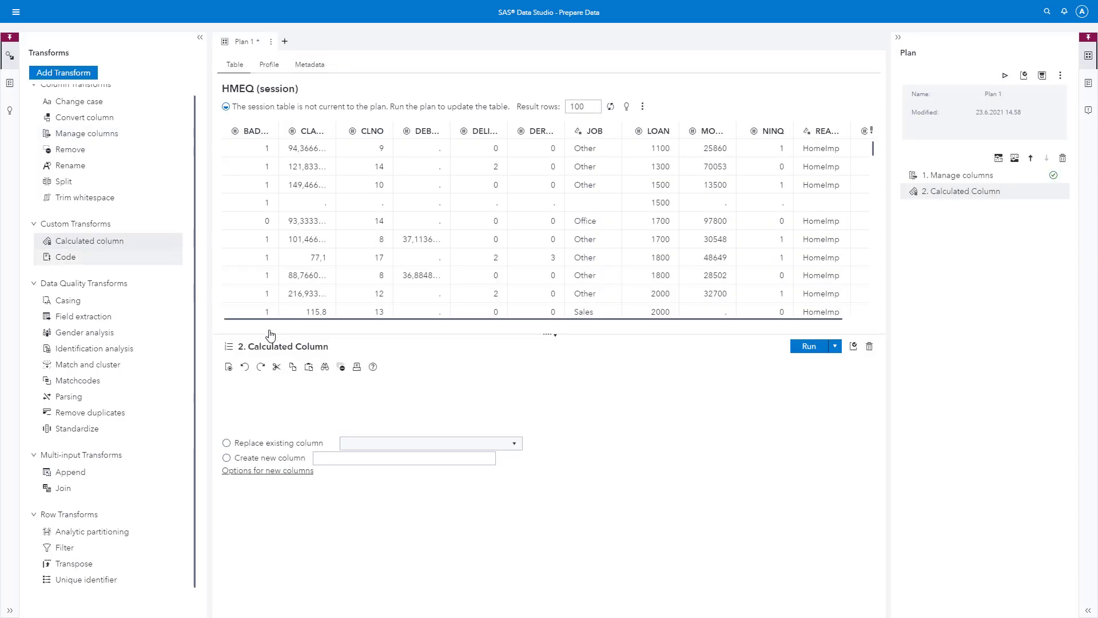
{"action": "left_click", "coordinate": [277, 460]}
{"action": "double_click", "coordinate": [346, 458]}
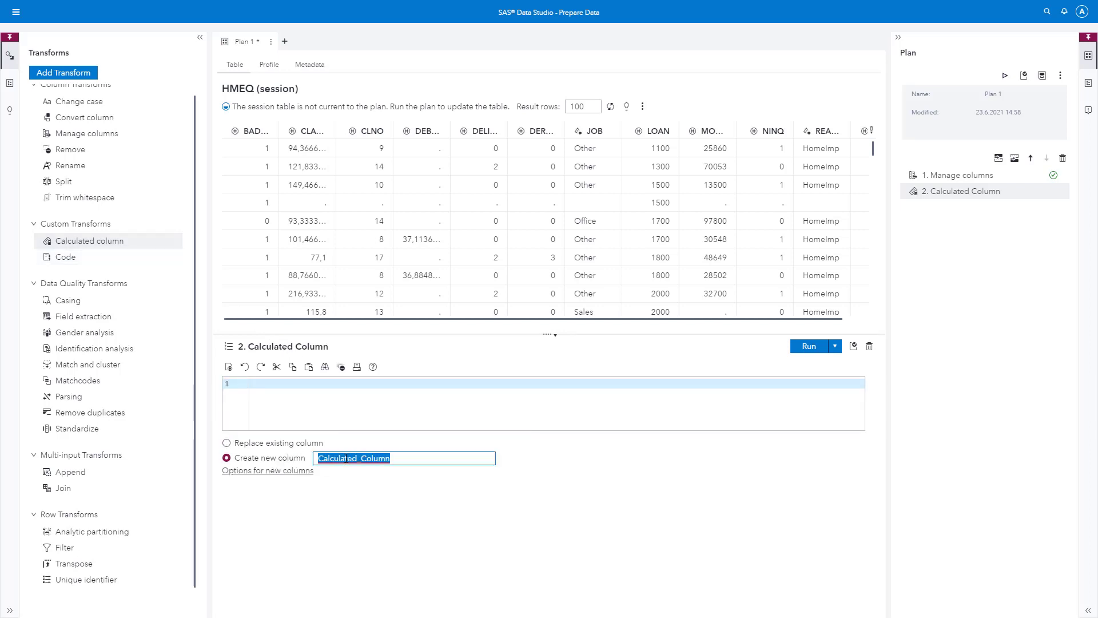
{"action": "type", "text": "LOAN"}
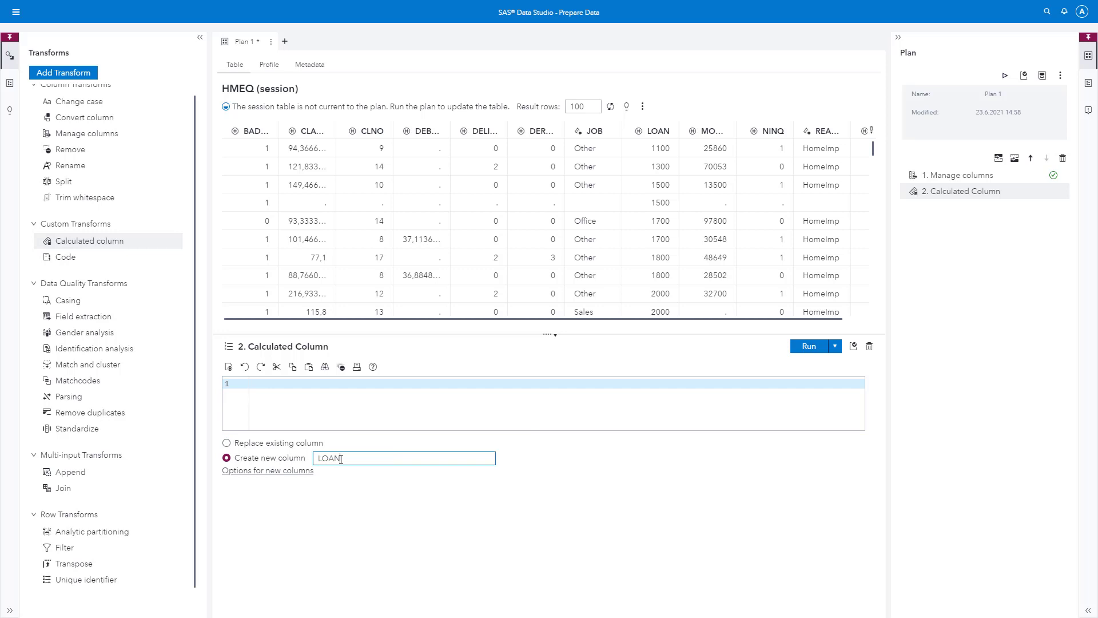
{"action": "type", "text": "_VALUE"}
{"action": "left_click", "coordinate": [308, 388]}
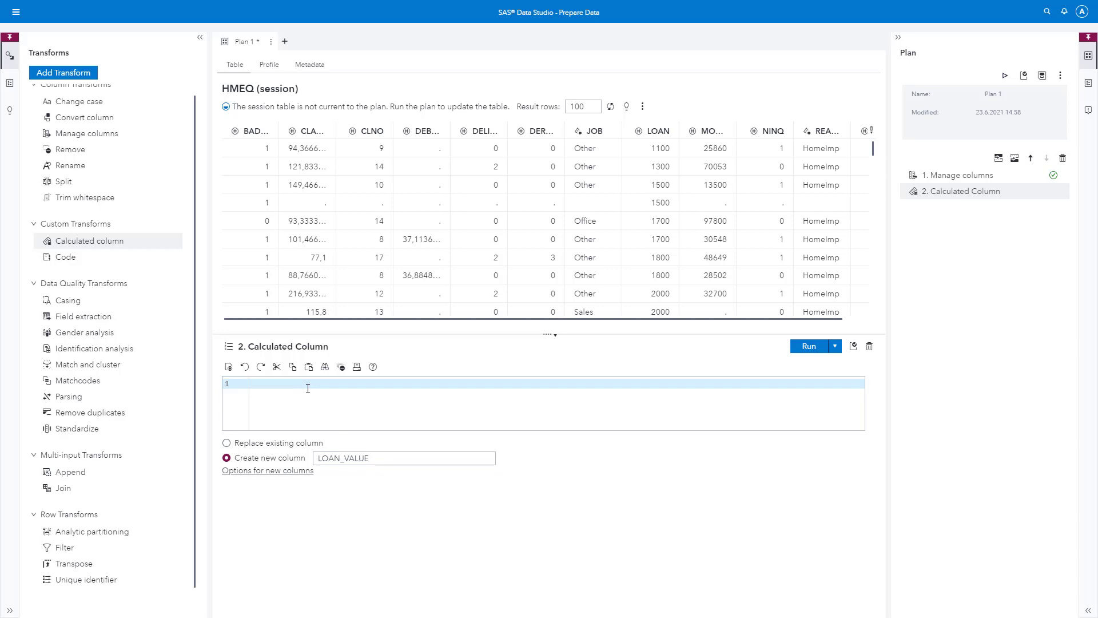
{"action": "type", "text": "LOAN / VALUE"}
Set the new LOAN_VALUE column's type to double and run the calculated column transform
{"action": "left_click", "coordinate": [296, 471]}
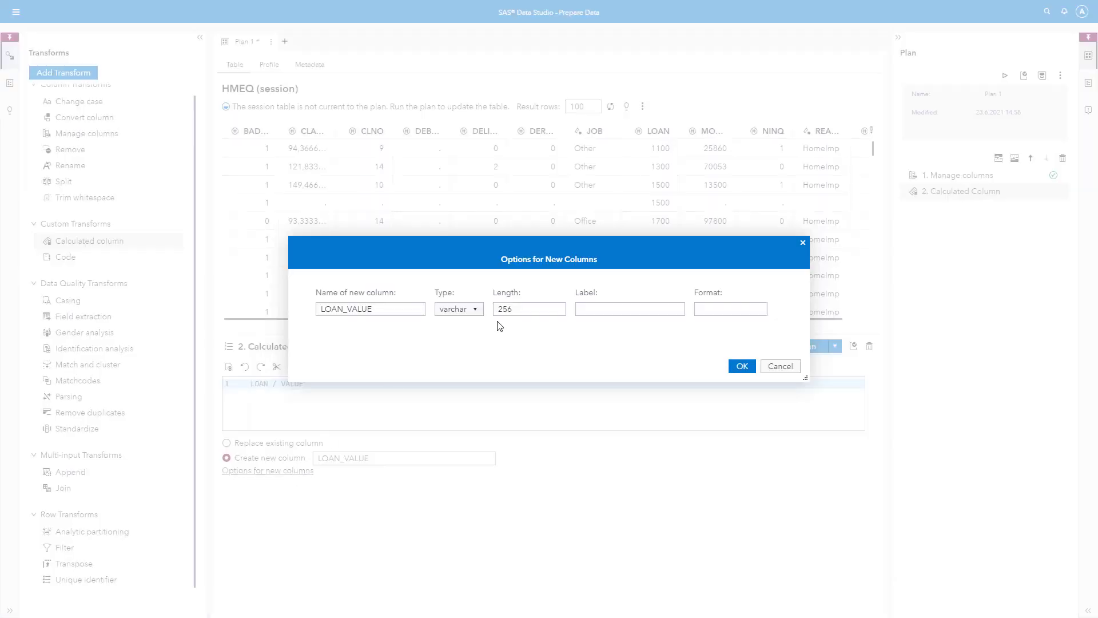
{"action": "left_click", "coordinate": [475, 310]}
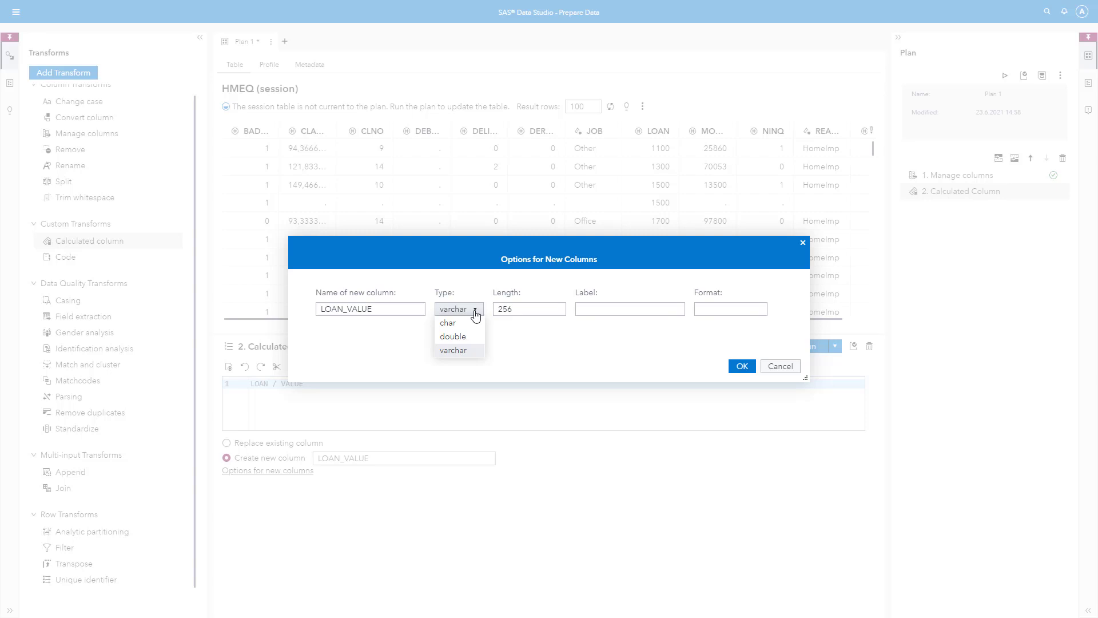
{"action": "left_click", "coordinate": [466, 336]}
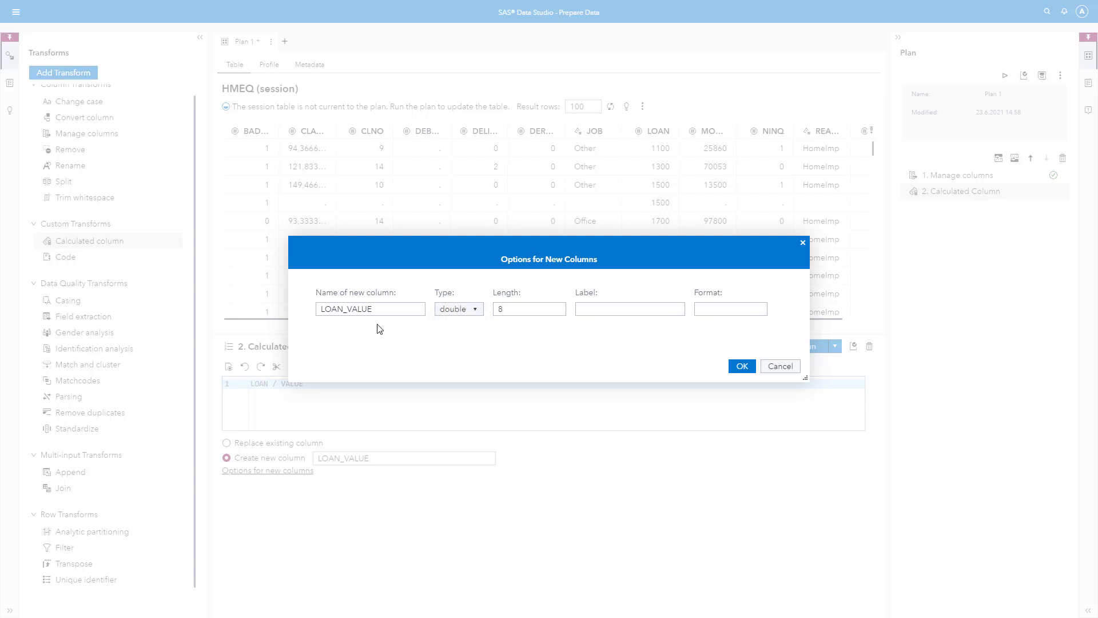
{"action": "left_click", "coordinate": [740, 369]}
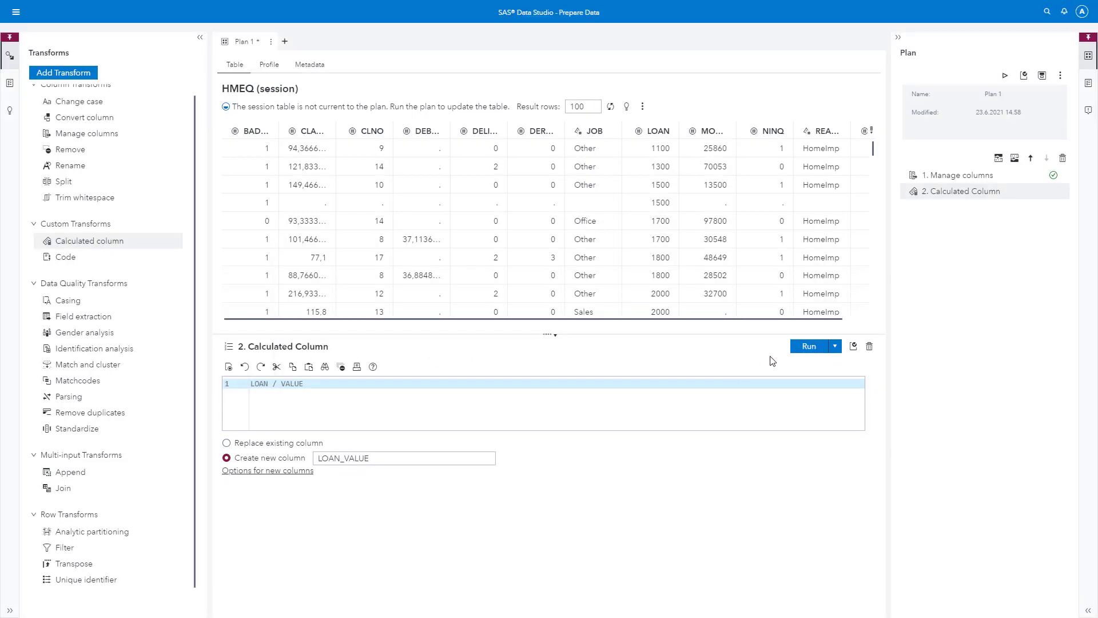
{"action": "left_click", "coordinate": [808, 349]}
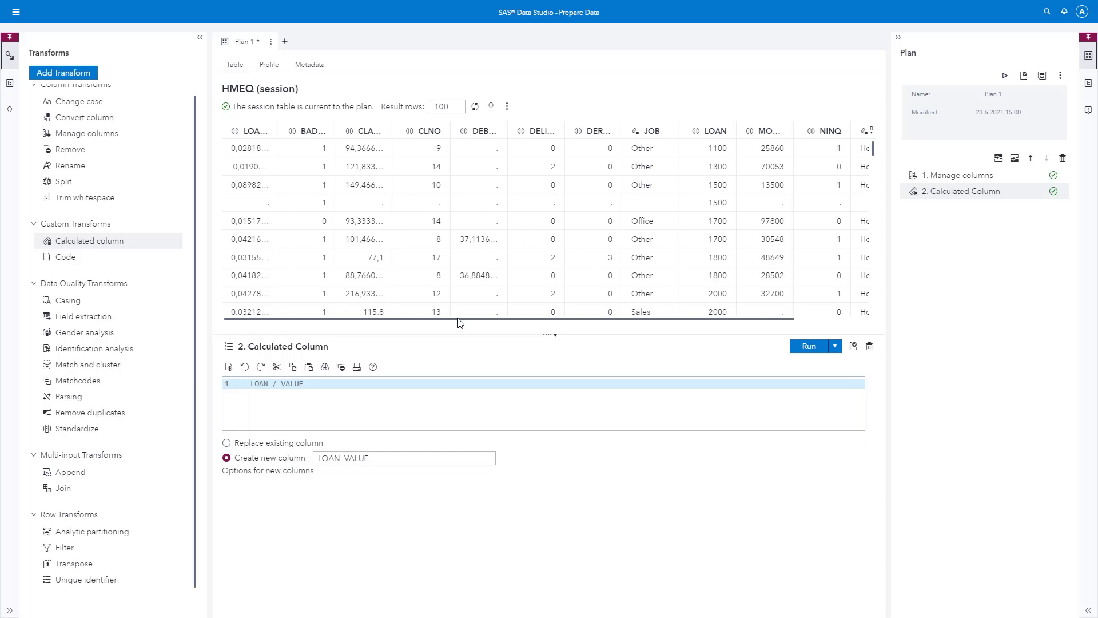
Examine the columns of the updated session table and widen the LOAN_VALUE column to read its full values
{"action": "left_click_drag", "start_coordinate": [469, 323], "coordinate": [602, 327]}
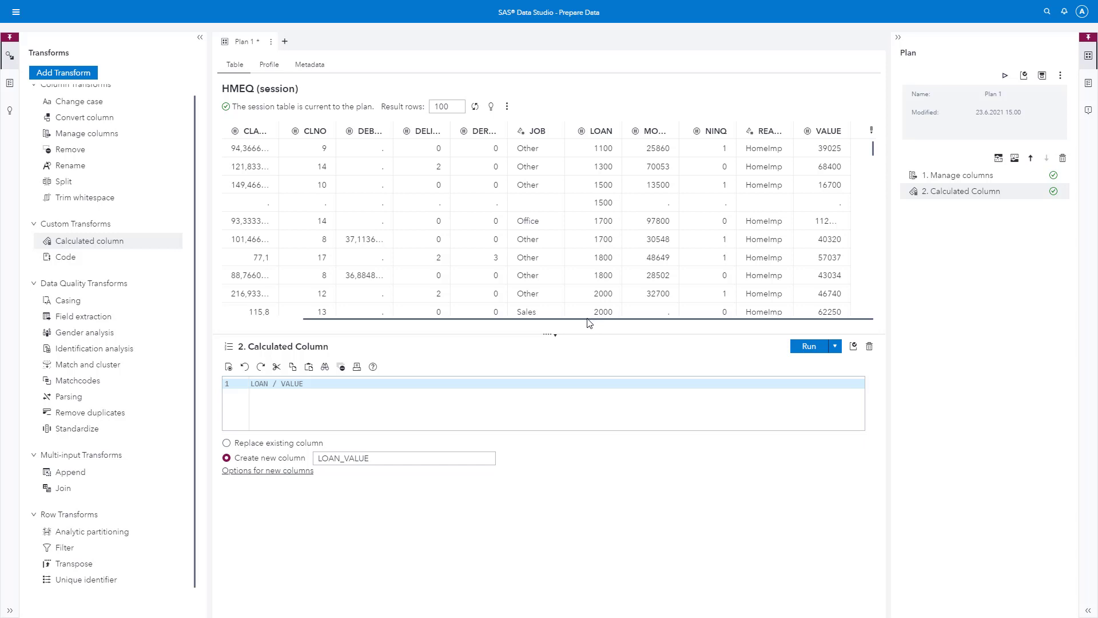
{"action": "left_click_drag", "start_coordinate": [589, 324], "coordinate": [416, 323]}
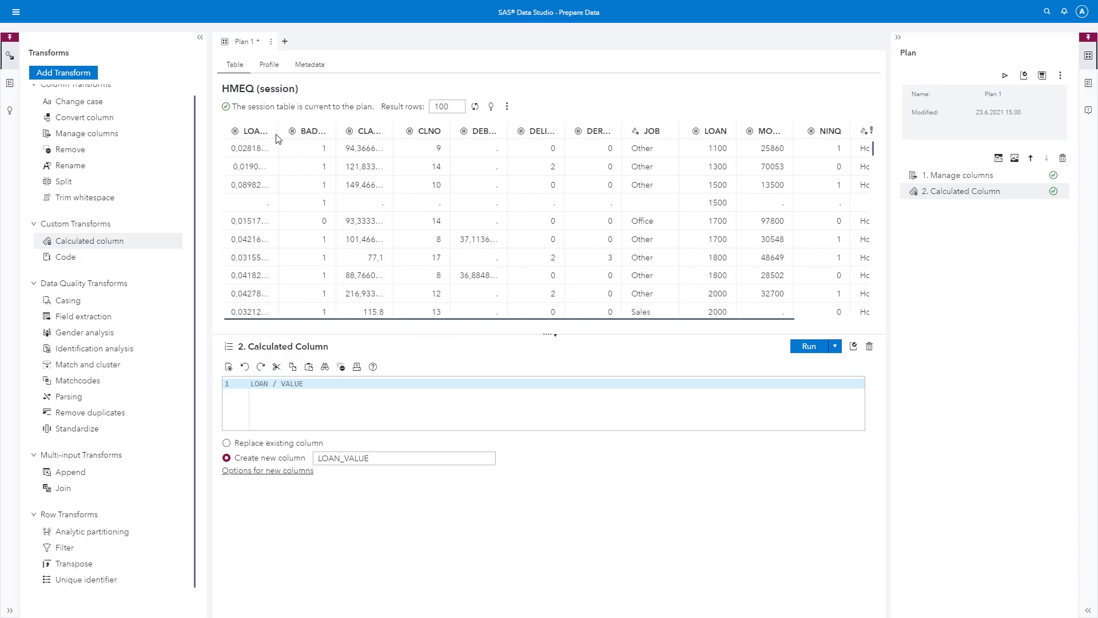
{"action": "left_click_drag", "start_coordinate": [278, 131], "coordinate": [311, 137]}
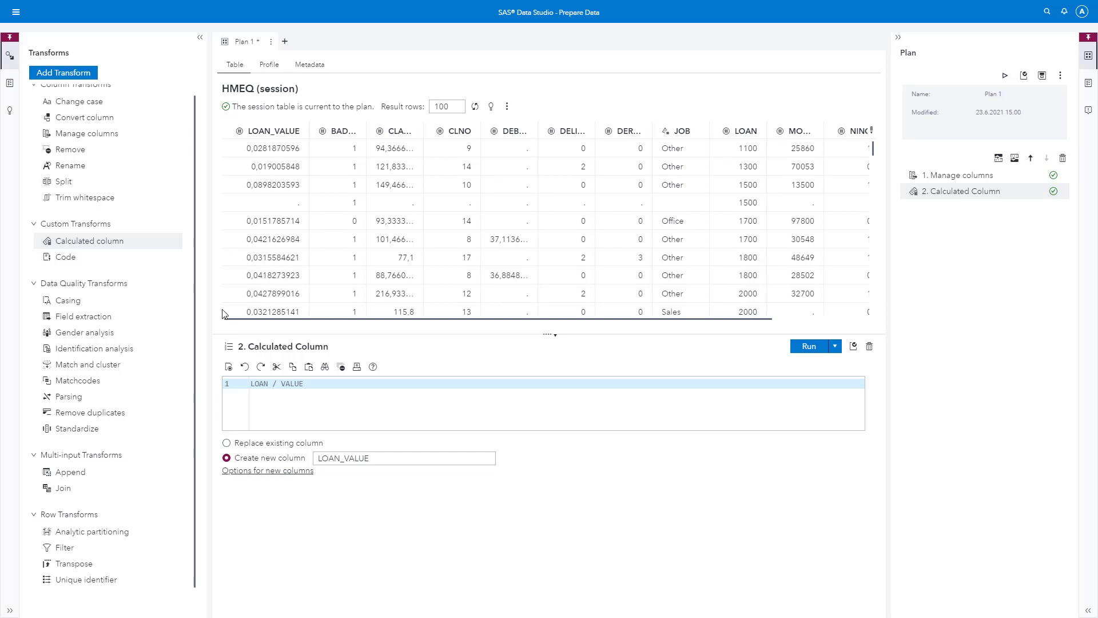
Add a Code transform to the plan and view its code language options, keeping DATA step
{"action": "left_click", "coordinate": [86, 259]}
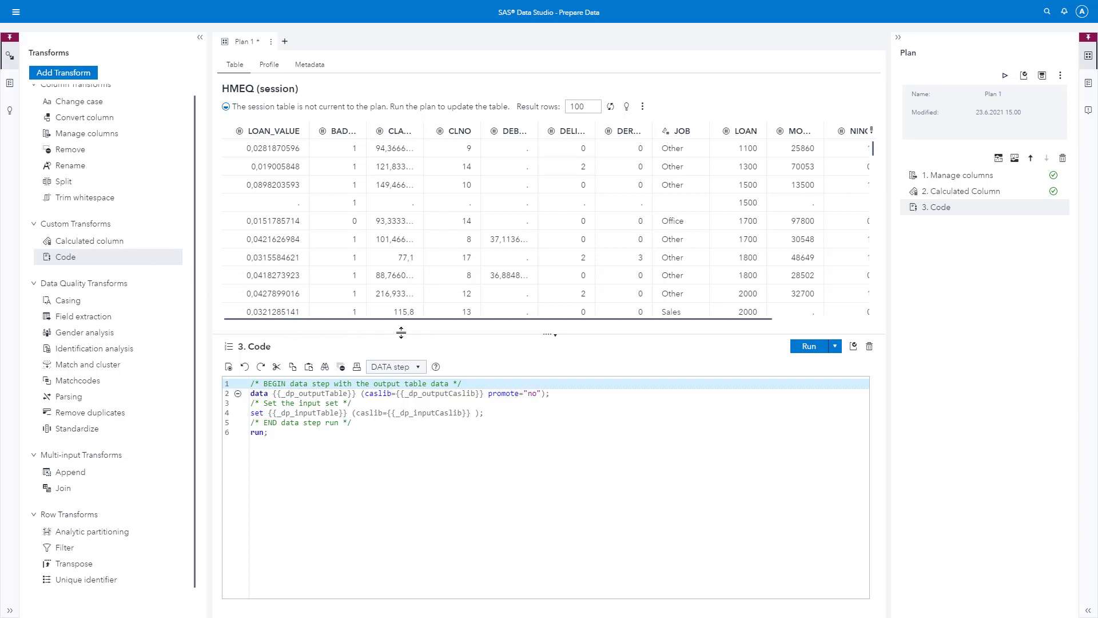
{"action": "left_click", "coordinate": [418, 367]}
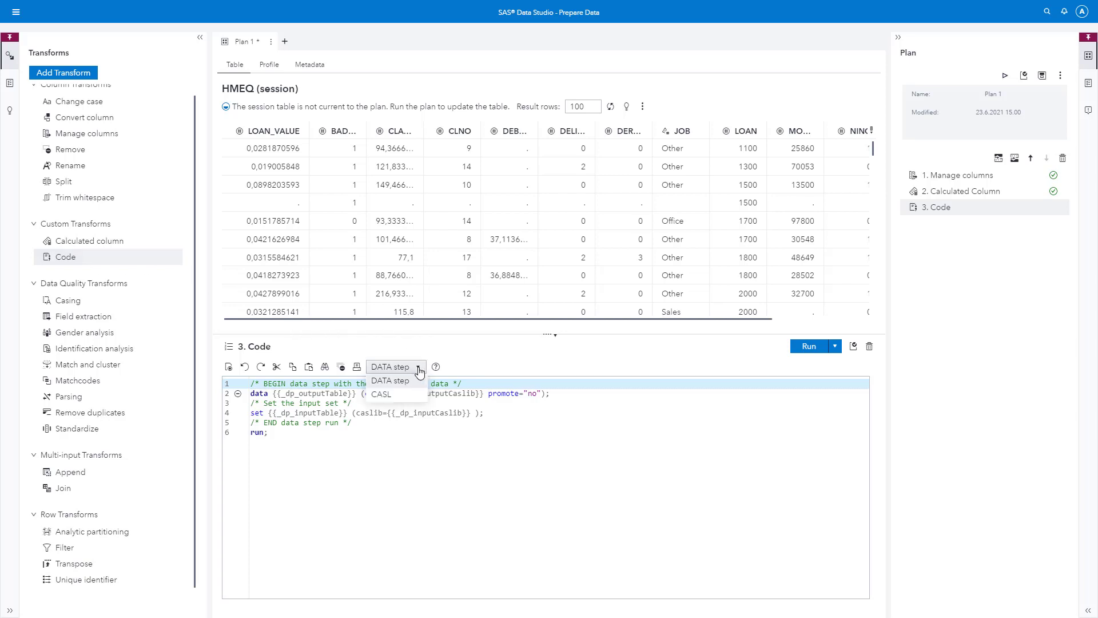
{"action": "left_click", "coordinate": [430, 349]}
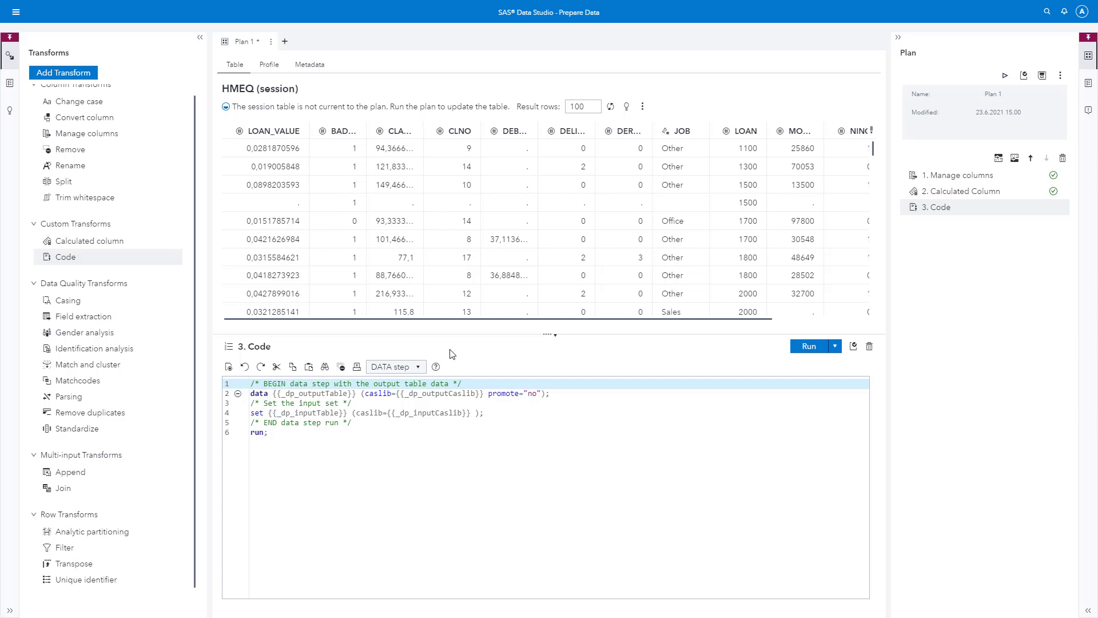
Switch to SAS Studio for developing SAS code and start building a new flow
{"action": "left_click", "coordinate": [17, 13]}
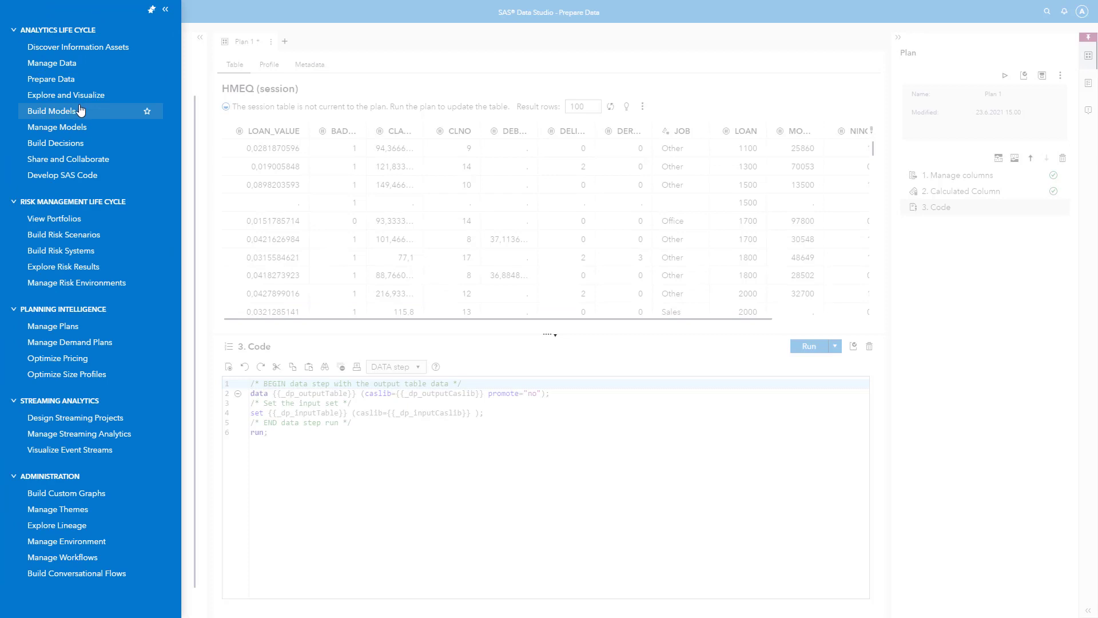
{"action": "left_click", "coordinate": [84, 179]}
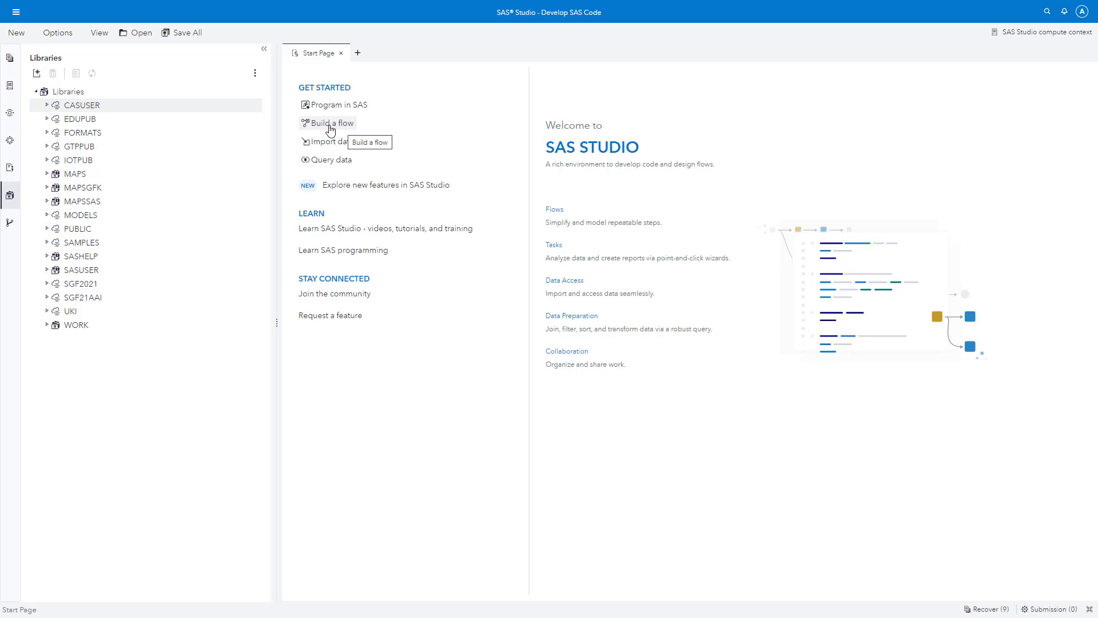
{"action": "left_click", "coordinate": [330, 128]}
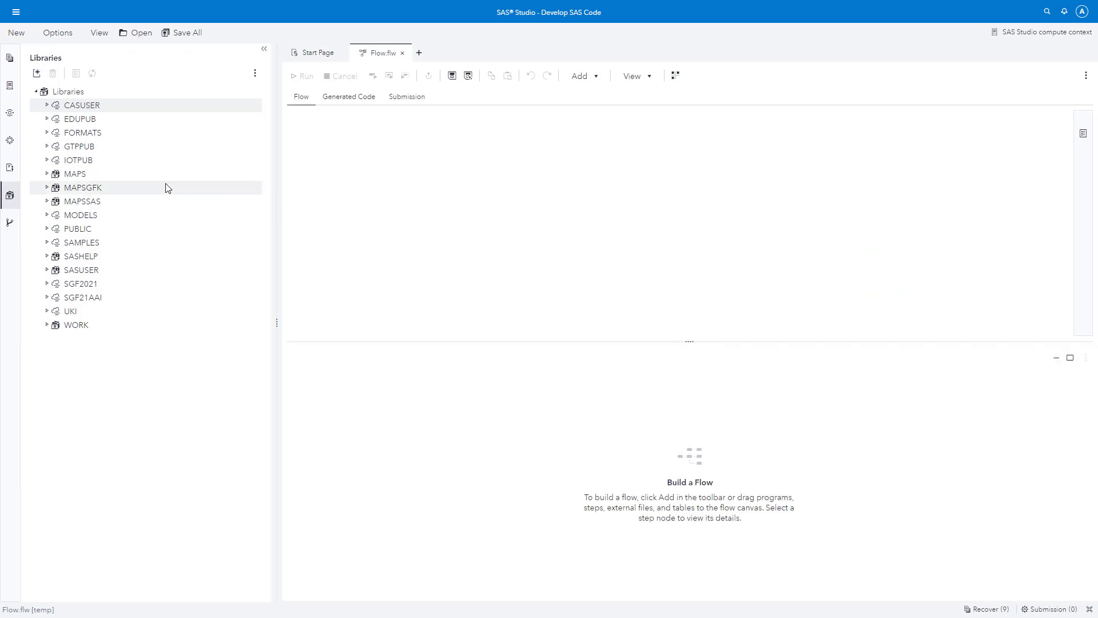
Place the HMEQ table from the CASUSER library on the flow canvas and connect a Filter Rows step to it
{"action": "left_click", "coordinate": [48, 106]}
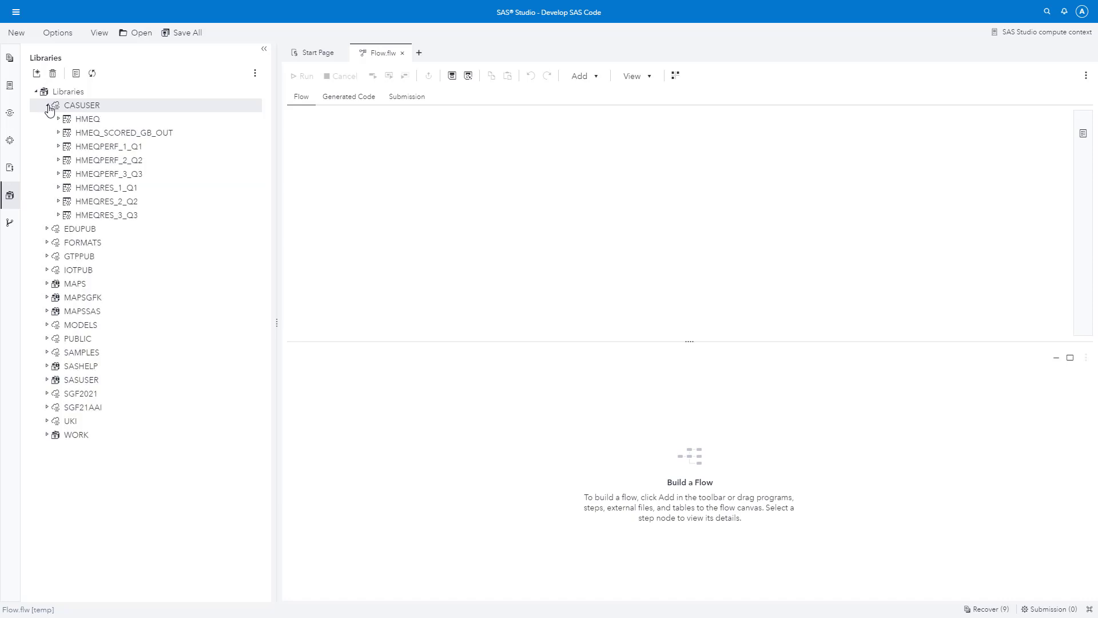
{"action": "left_click", "coordinate": [96, 121]}
{"action": "left_click_drag", "start_coordinate": [96, 121], "coordinate": [389, 193]}
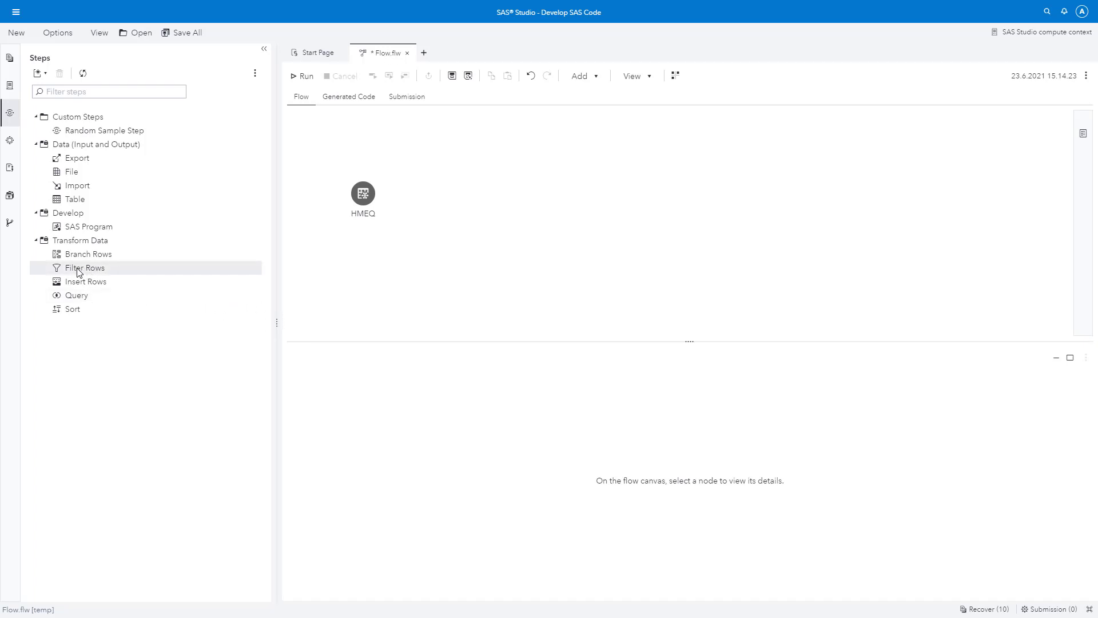
{"action": "left_click_drag", "start_coordinate": [79, 272], "coordinate": [375, 200]}
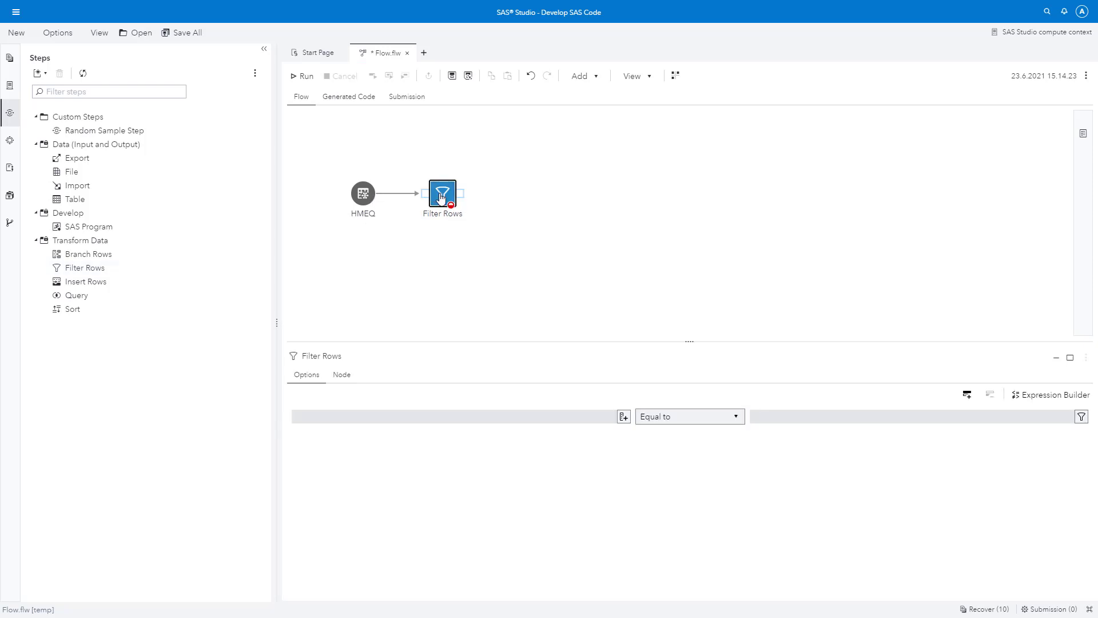
Define the Filter Rows condition as DEBTINC less than 40
{"action": "left_click", "coordinate": [624, 418]}
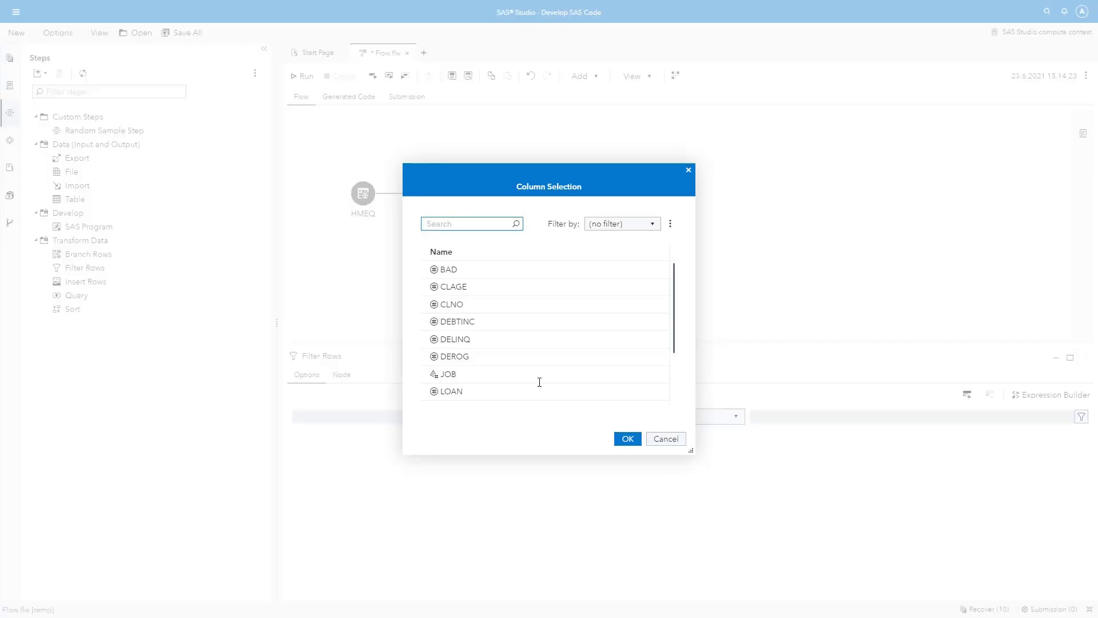
{"action": "left_click", "coordinate": [506, 325]}
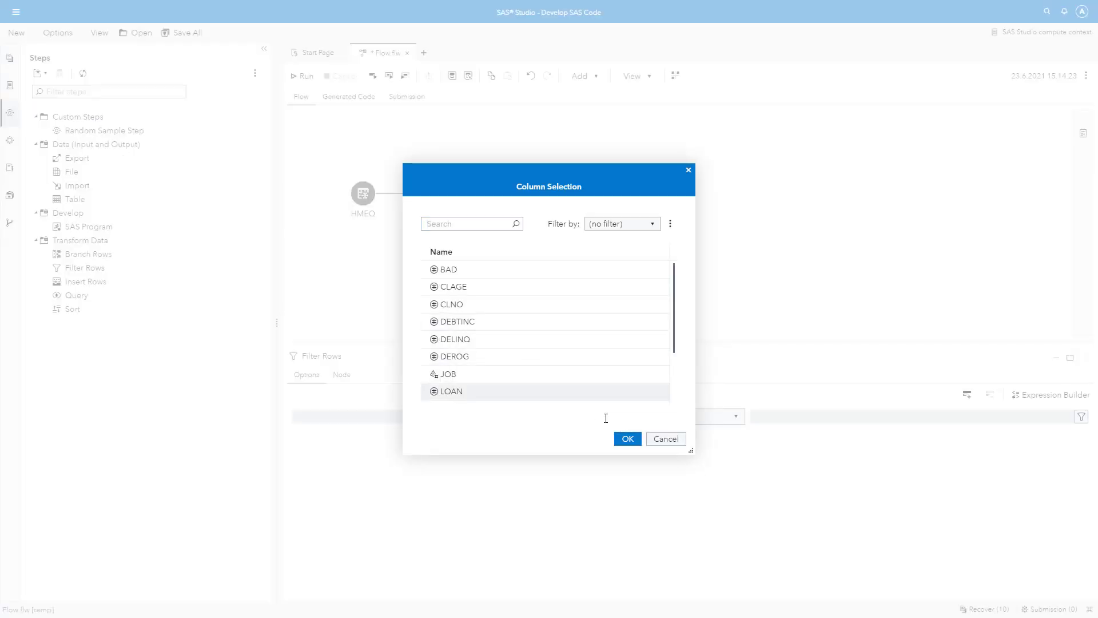
{"action": "left_click", "coordinate": [626, 439]}
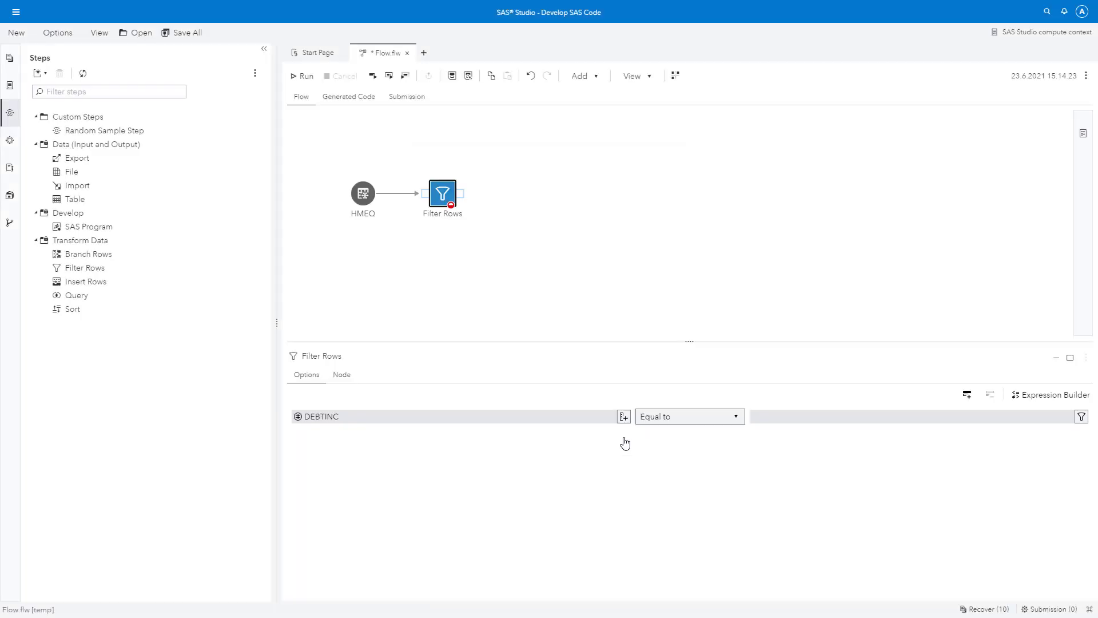
{"action": "left_click", "coordinate": [685, 422]}
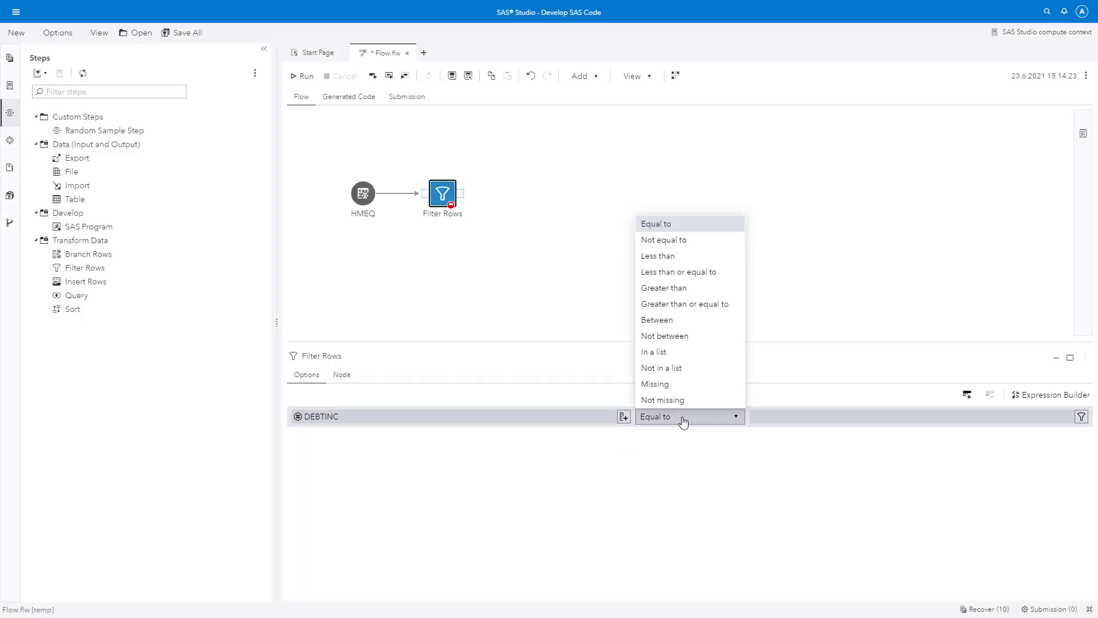
{"action": "left_click", "coordinate": [678, 257]}
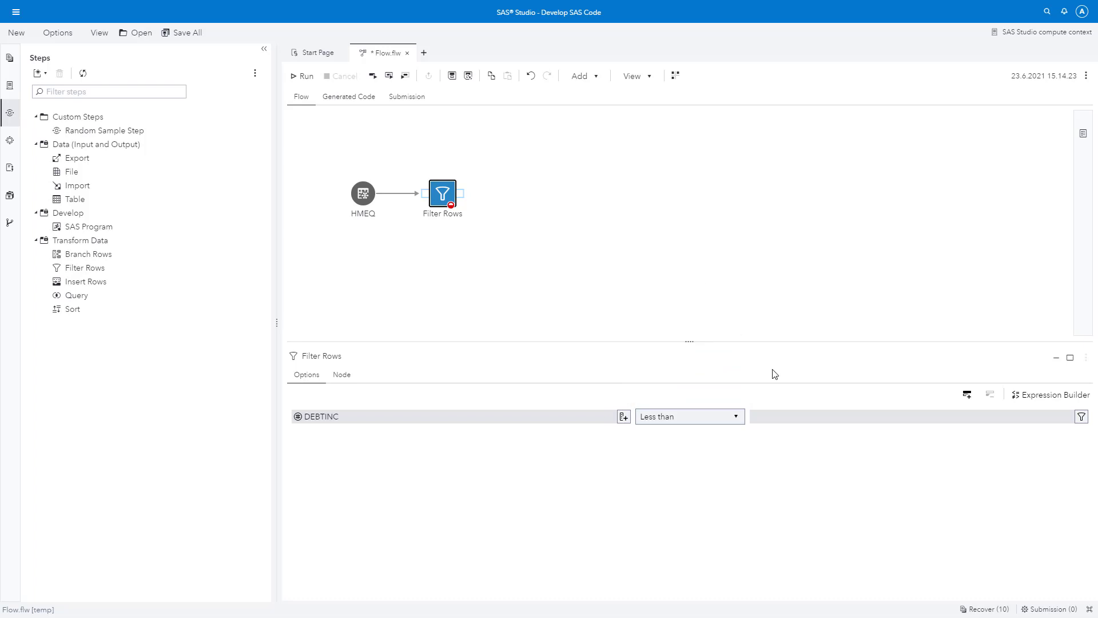
{"action": "left_click", "coordinate": [1081, 422]}
{"action": "left_click", "coordinate": [518, 279]}
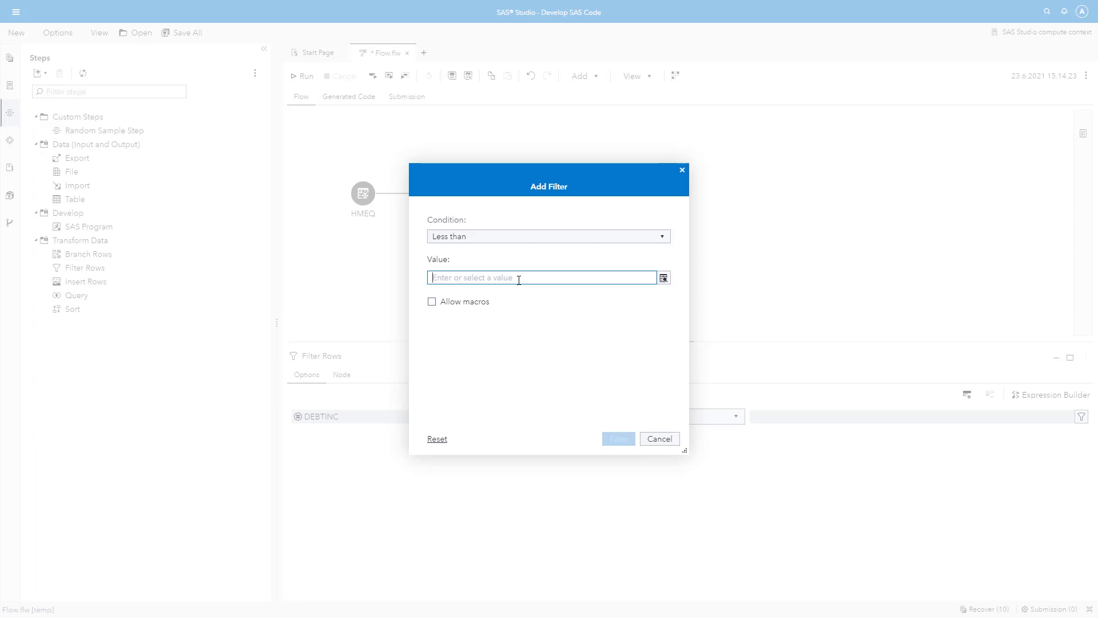
{"action": "type", "text": "40"}
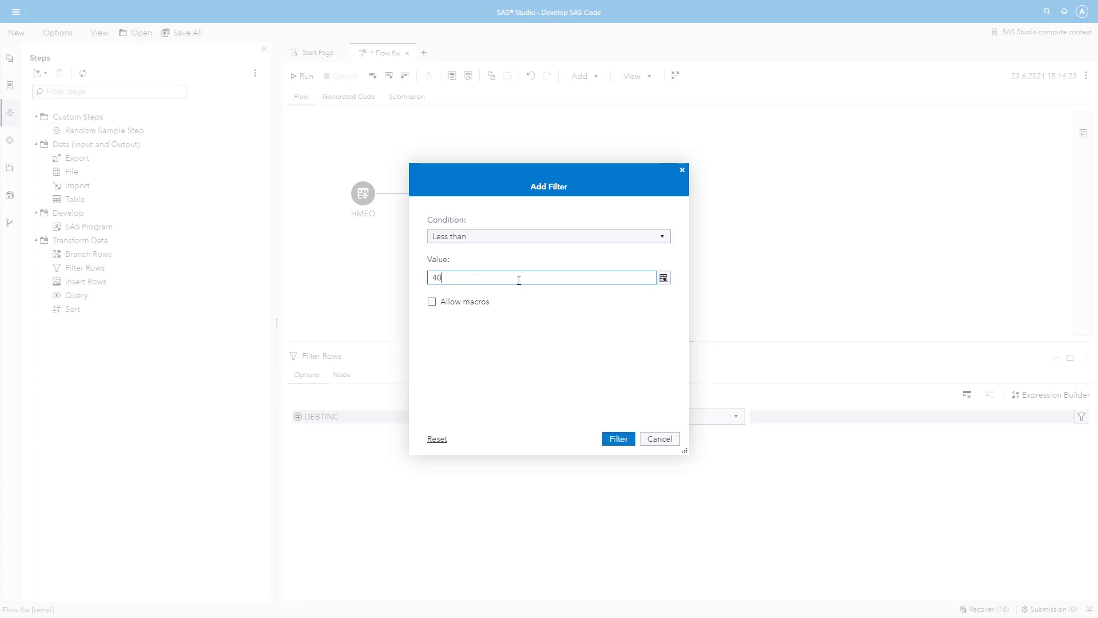
{"action": "left_click", "coordinate": [613, 439]}
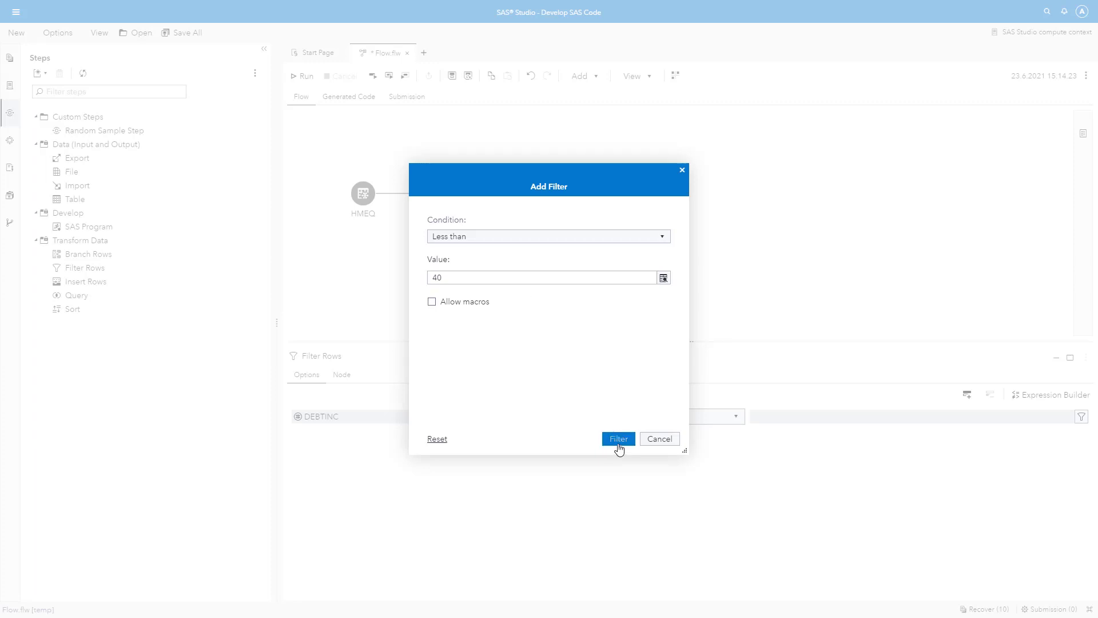
{"action": "left_click", "coordinate": [614, 439]}
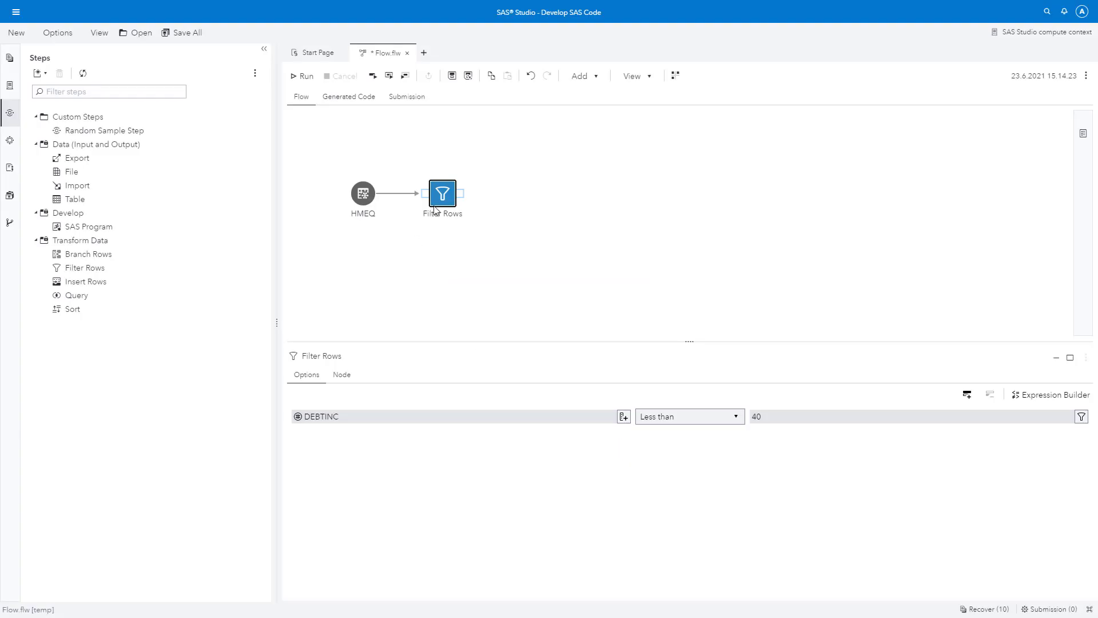
Run the Filter Rows node and preview the data in its output table
{"action": "right_click", "coordinate": [442, 199]}
{"action": "left_click", "coordinate": [464, 212]}
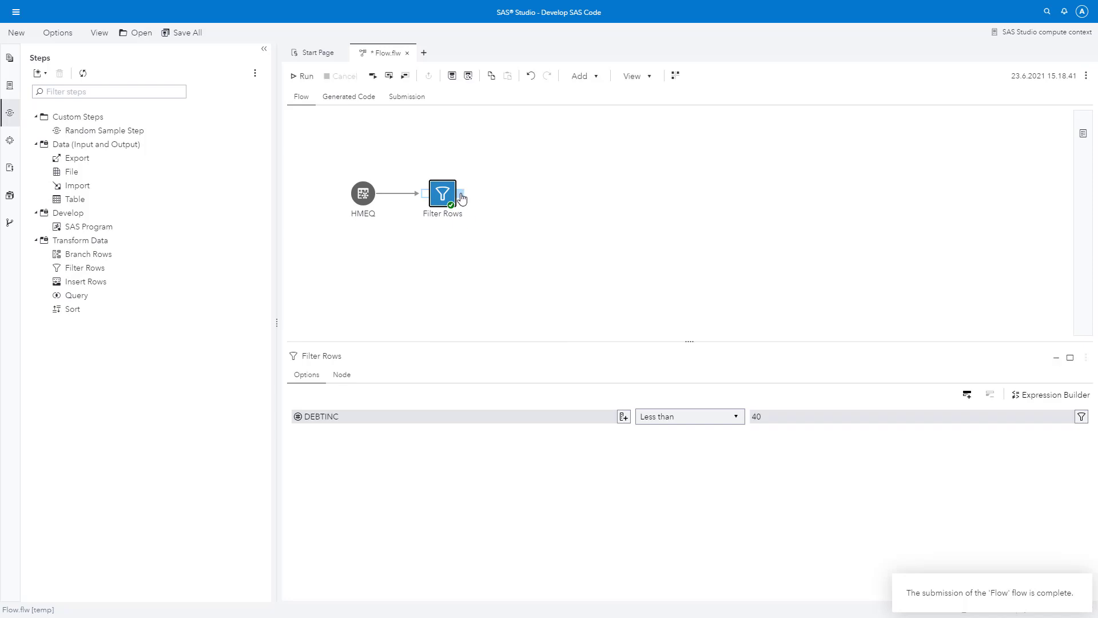
{"action": "left_click", "coordinate": [461, 196]}
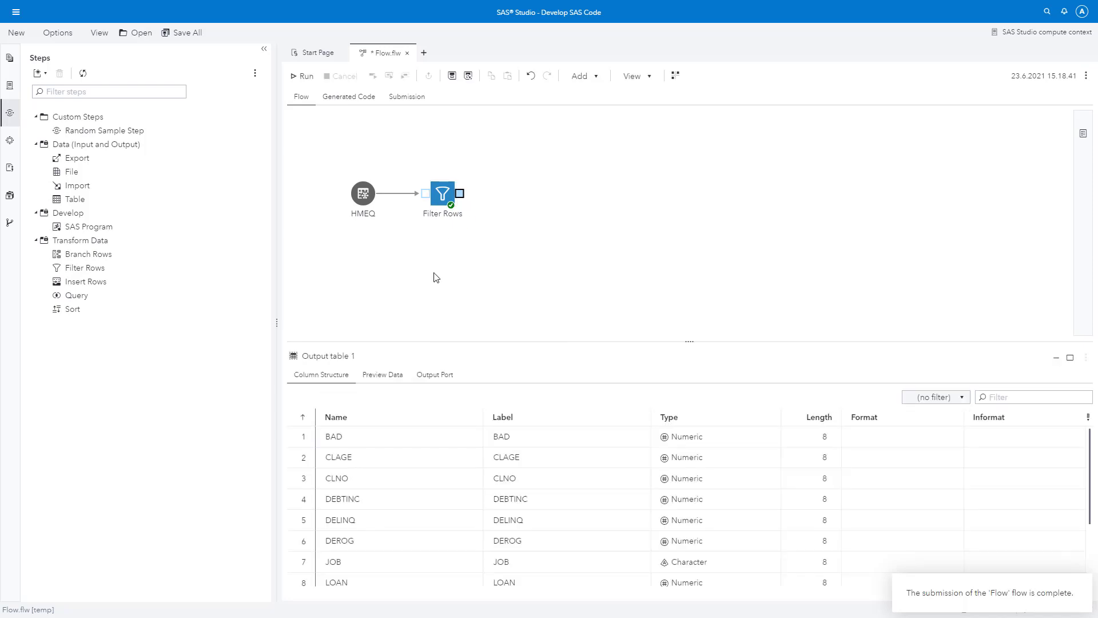
{"action": "left_click", "coordinate": [393, 383]}
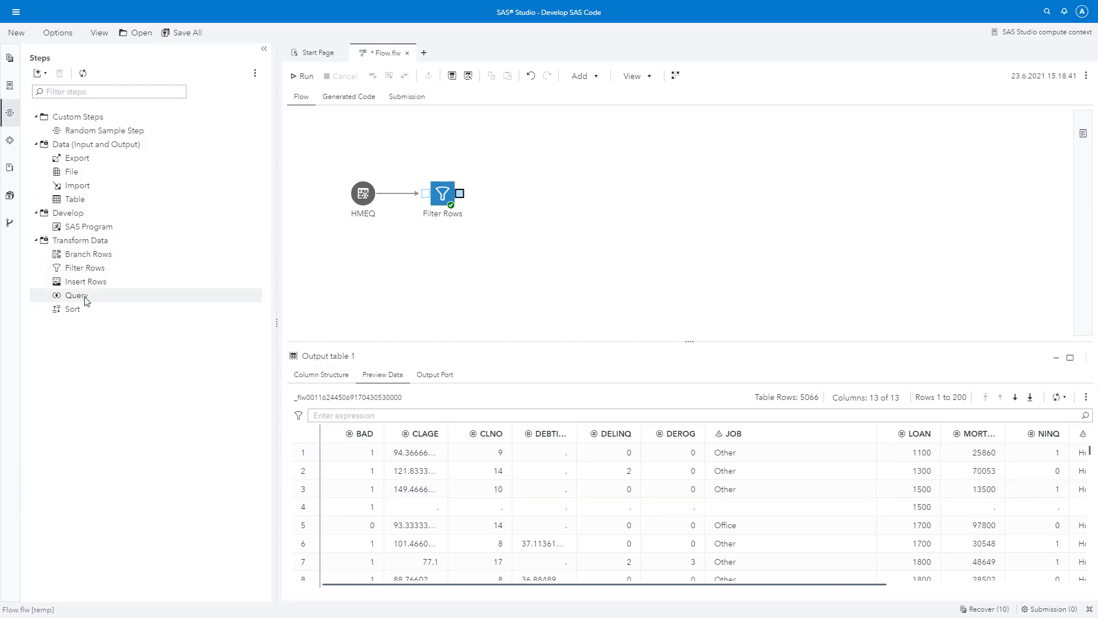
Connect a Query step to the Filter Rows output and select all columns of table t1 for the query output
{"action": "left_click_drag", "start_coordinate": [80, 300], "coordinate": [457, 197]}
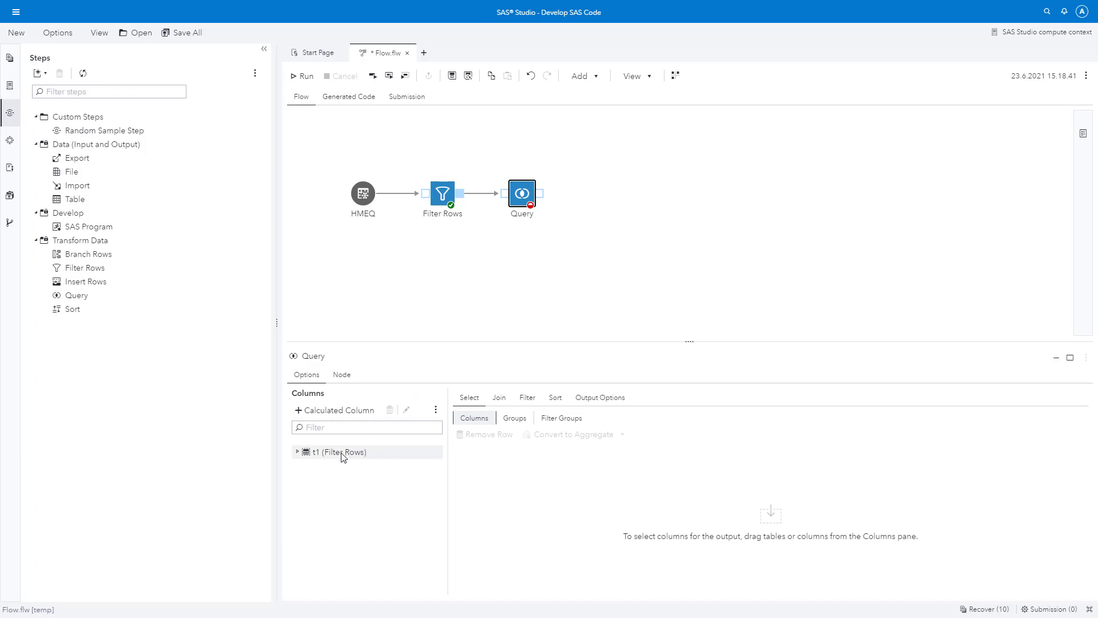
{"action": "left_click_drag", "start_coordinate": [338, 455], "coordinate": [543, 506]}
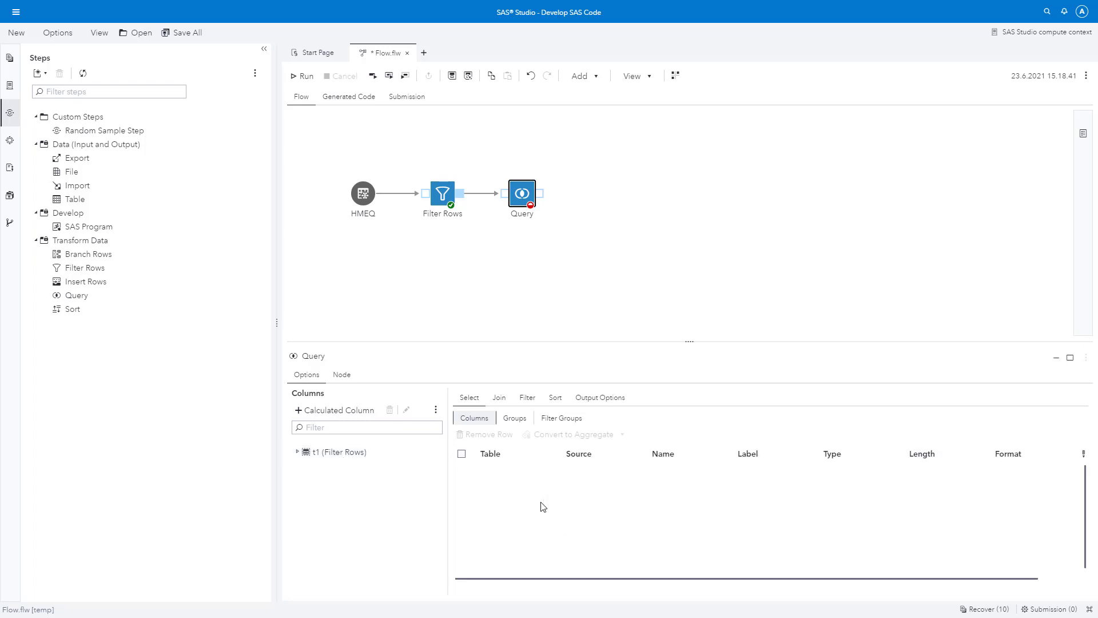
Create and save a numeric calculated column named LOAN_VALUE in the query, computed as LOAN divided by VALUE
{"action": "left_click", "coordinate": [339, 411]}
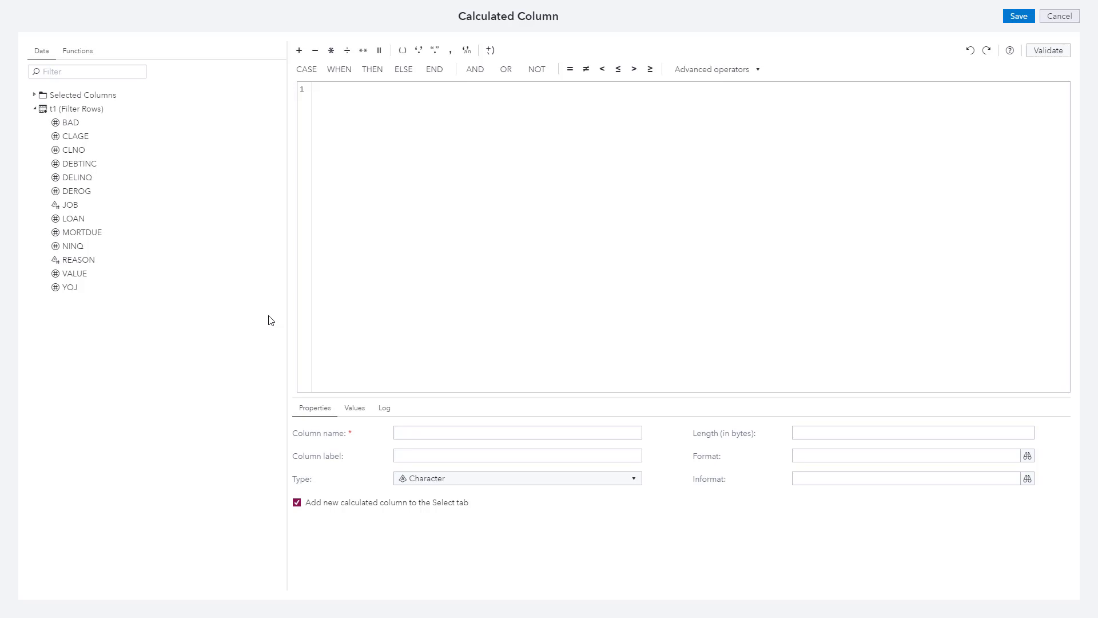
{"action": "double_click", "coordinate": [105, 225]}
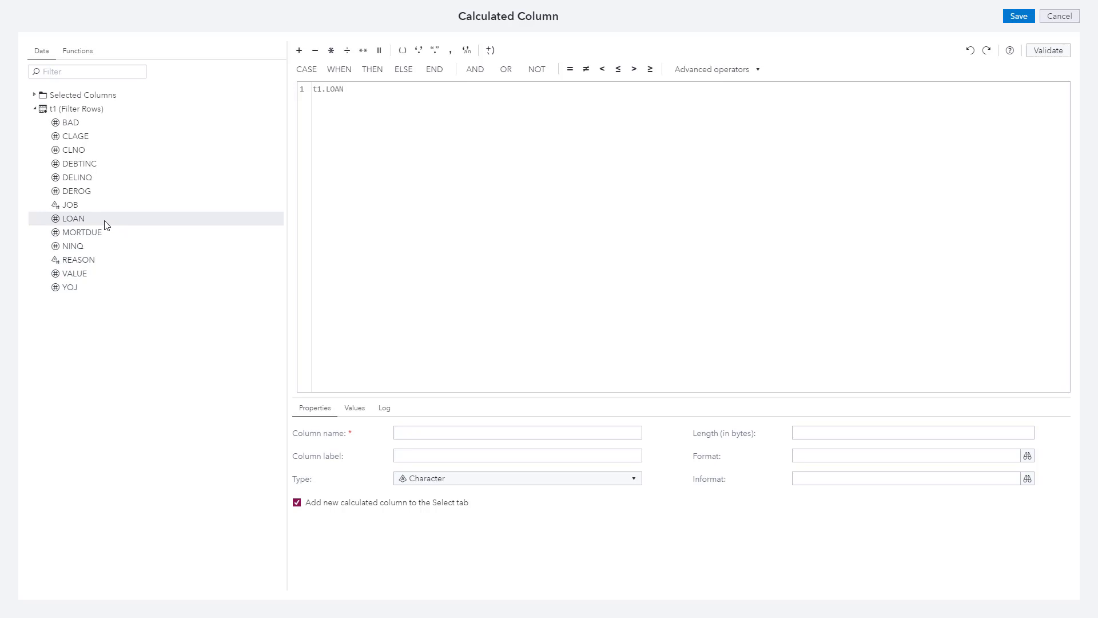
{"action": "double_click", "coordinate": [75, 273]}
{"action": "left_click", "coordinate": [412, 431]}
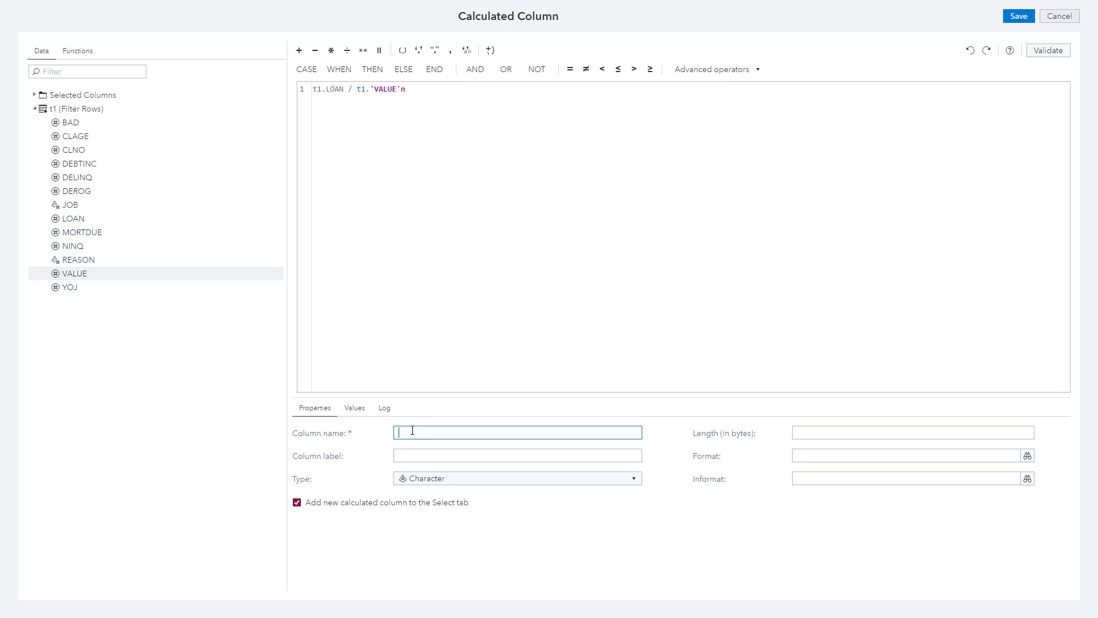
{"action": "type", "text": "LOAN_VALUE"}
{"action": "left_click", "coordinate": [467, 481]}
{"action": "left_click", "coordinate": [464, 507]}
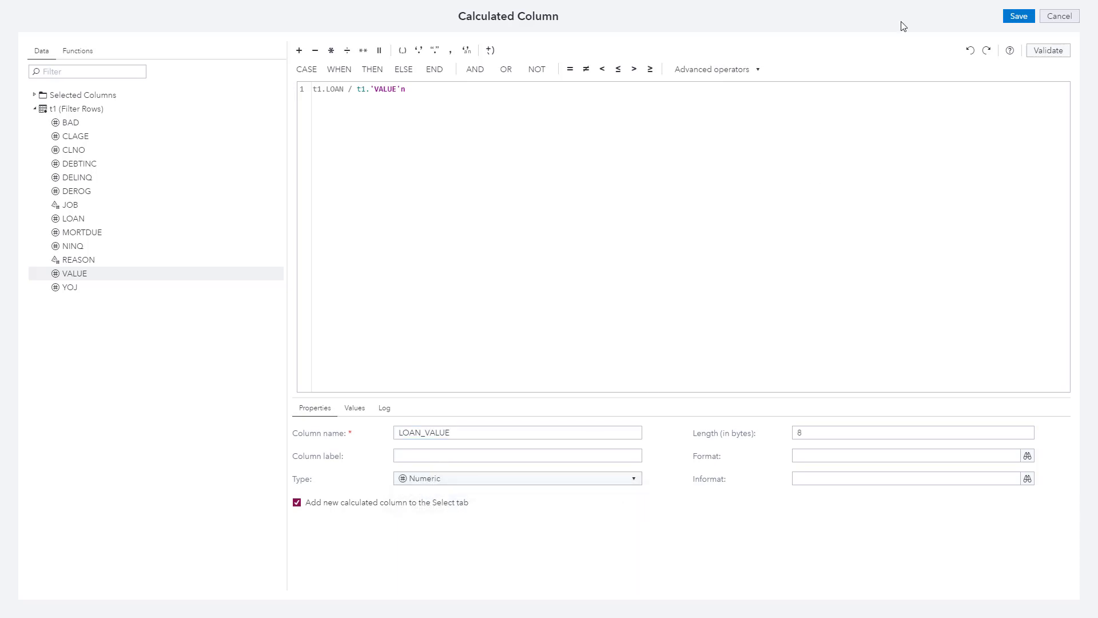
{"action": "left_click", "coordinate": [1023, 26]}
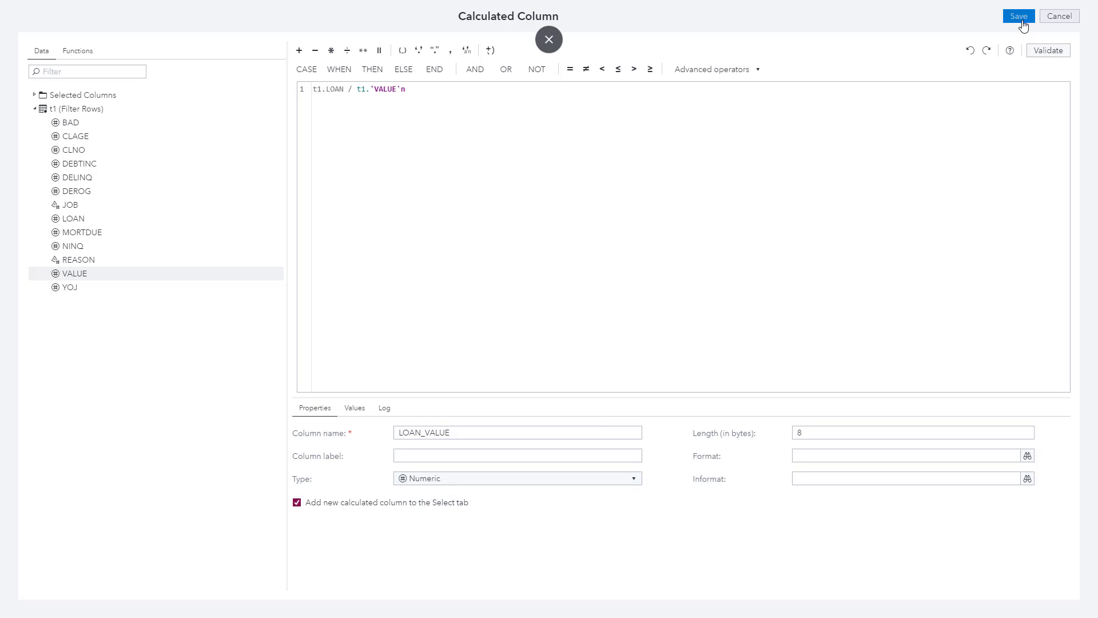
{"action": "left_click", "coordinate": [1017, 24]}
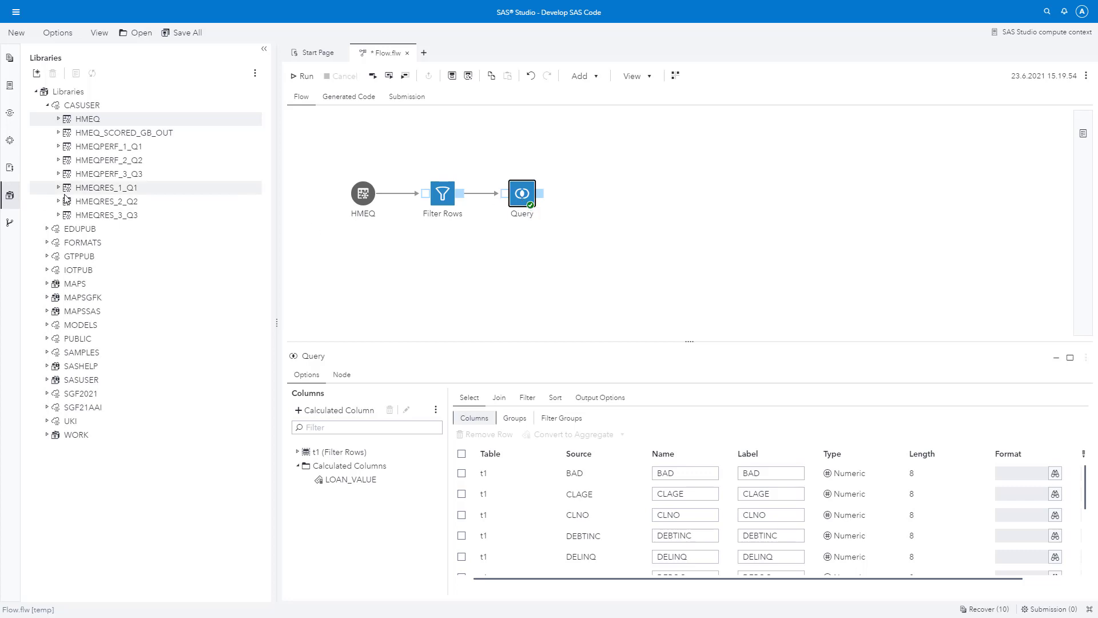
Connect a Table step to the Query output and set its target to RESHMEQ in the CASUSER library
{"action": "left_click", "coordinate": [10, 141]}
{"action": "left_click", "coordinate": [11, 115]}
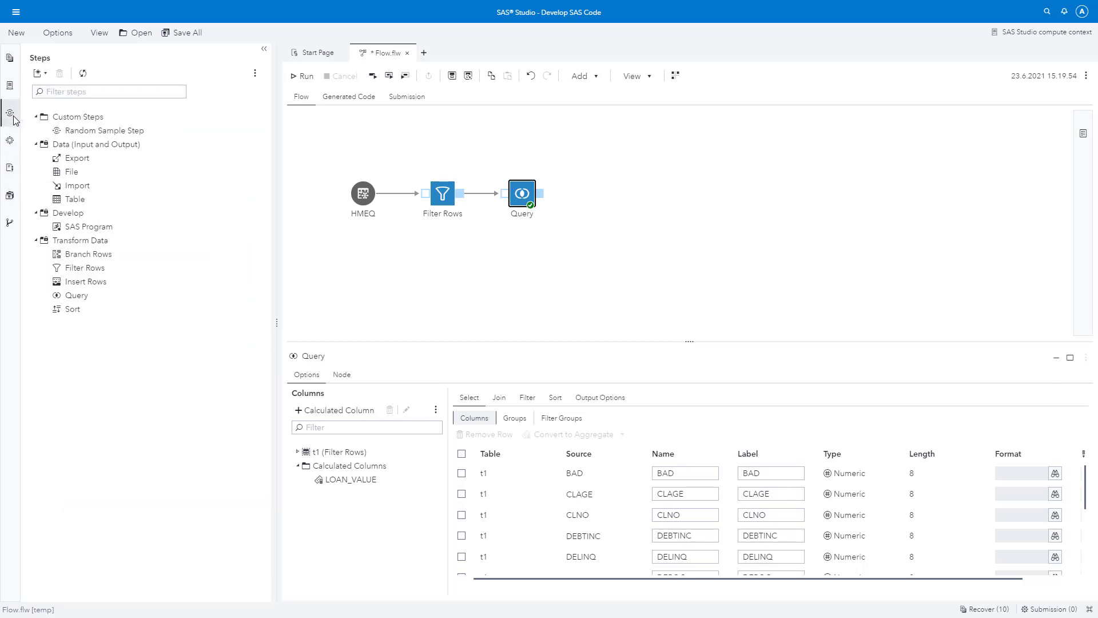
{"action": "left_click_drag", "start_coordinate": [80, 201], "coordinate": [533, 196]}
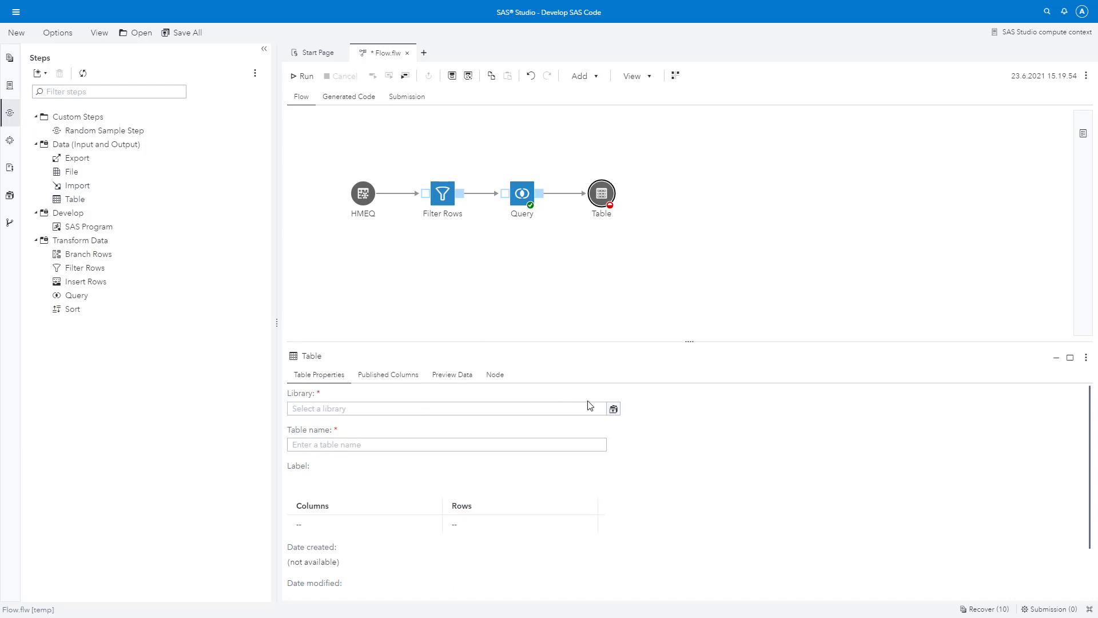
{"action": "left_click", "coordinate": [614, 409]}
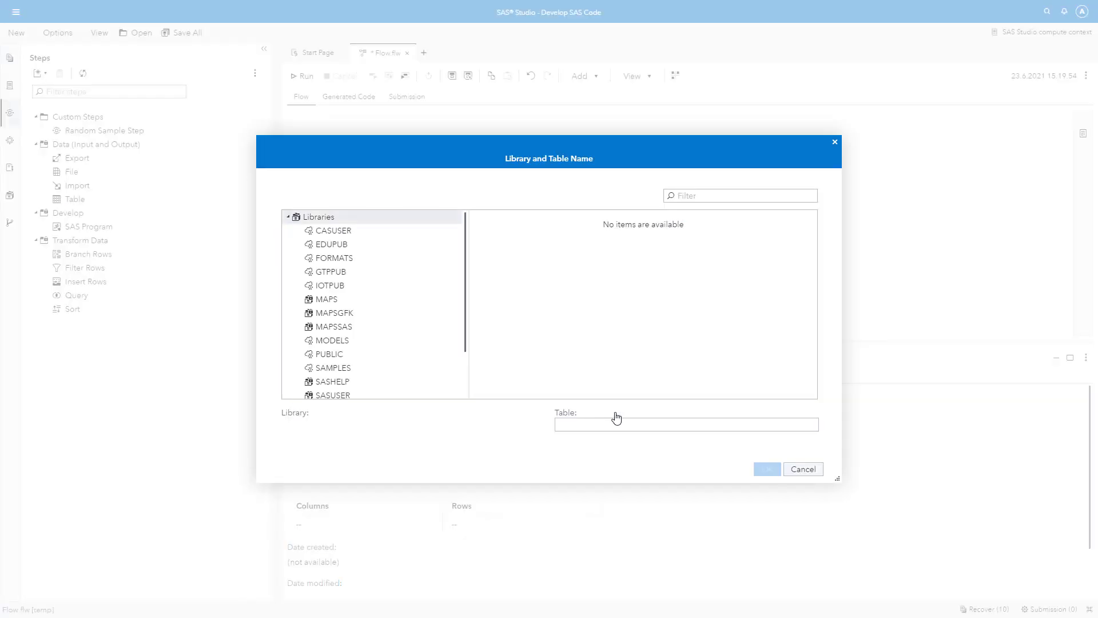
{"action": "left_click", "coordinate": [415, 231]}
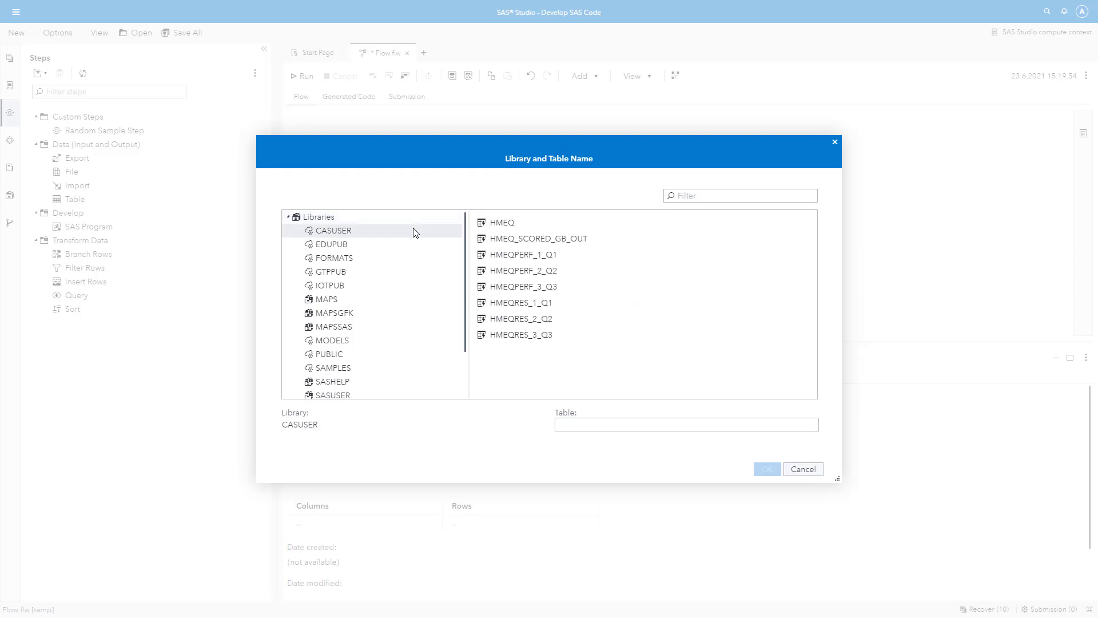
{"action": "left_click", "coordinate": [669, 423]}
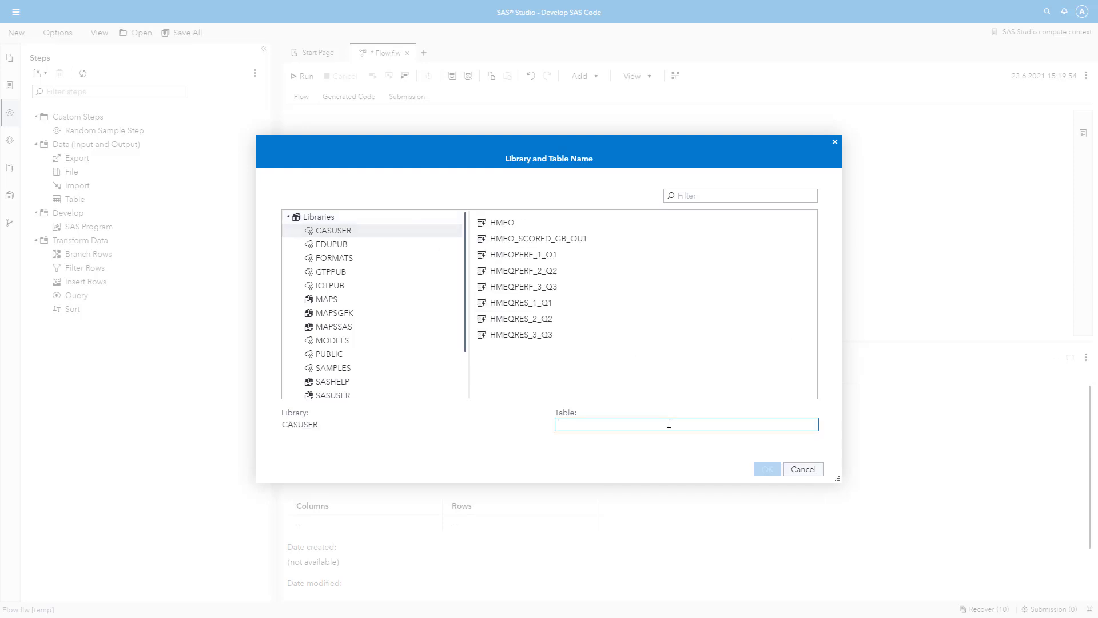
{"action": "type", "text": "RESHMEQ"}
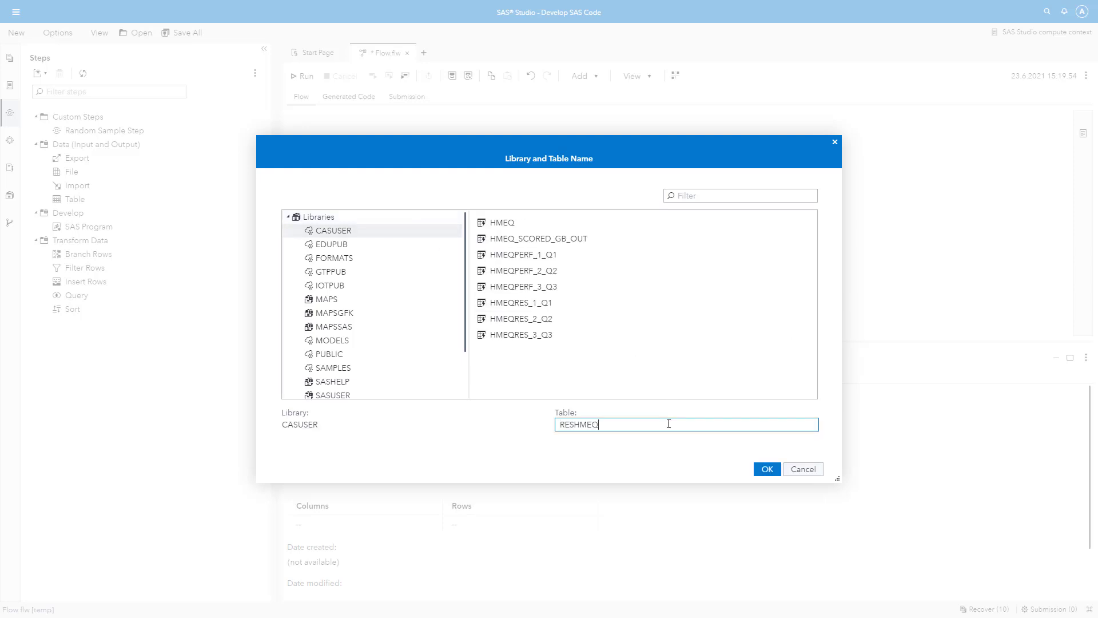
{"action": "left_click", "coordinate": [765, 468]}
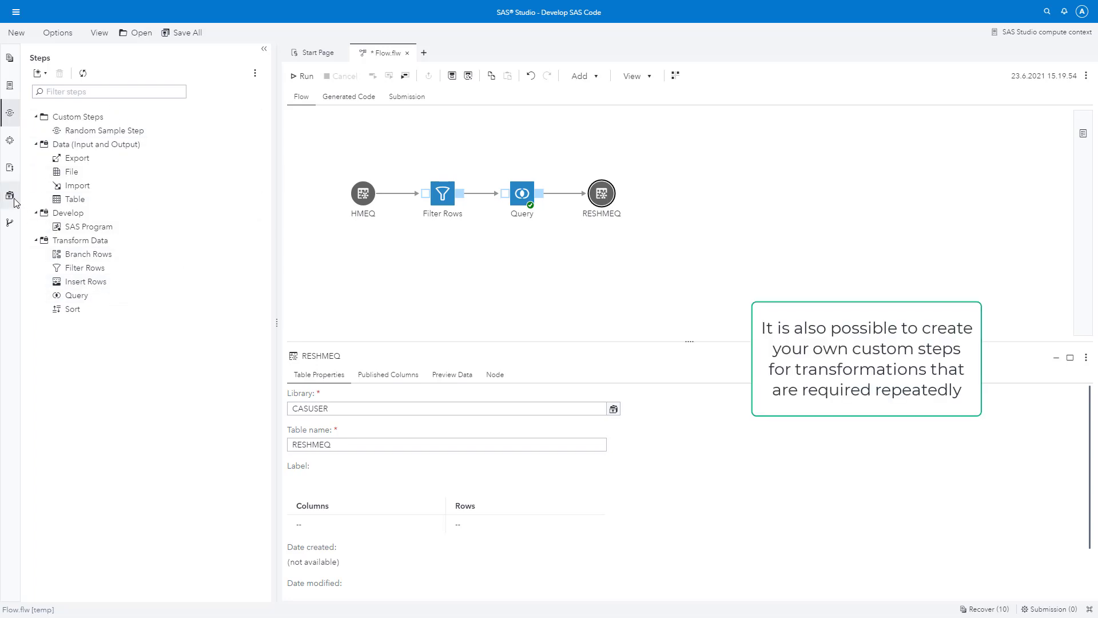
Browse the SAS tasks and open the Clustering task under SAS Viya Statistics
{"action": "left_click", "coordinate": [10, 141]}
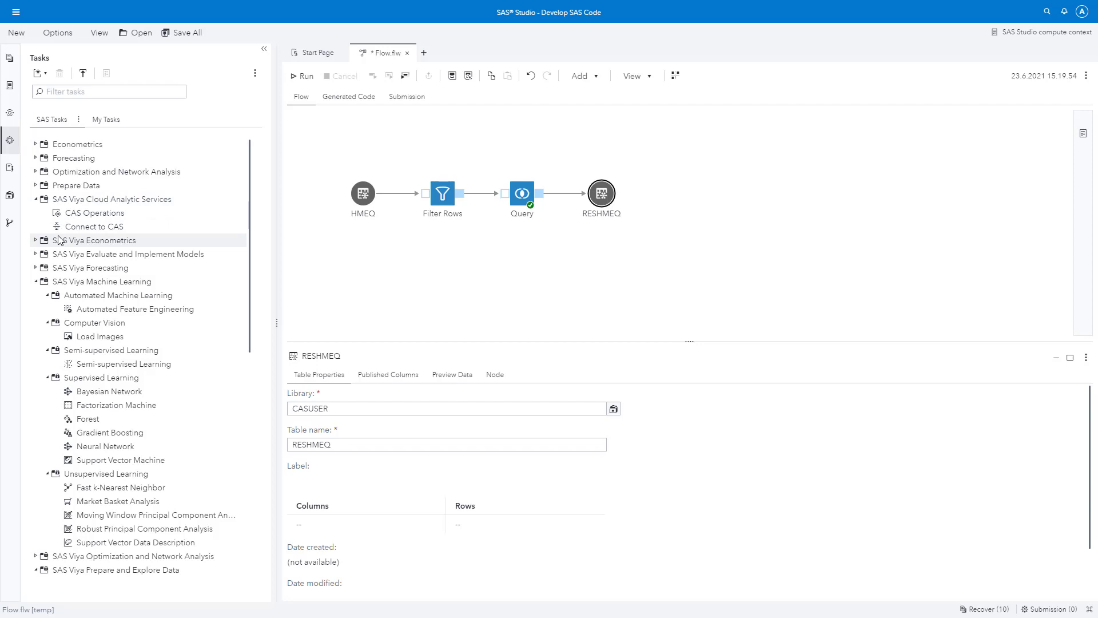
{"action": "scroll", "coordinate": [196, 300], "scroll_direction": "down", "scroll_amount": 5}
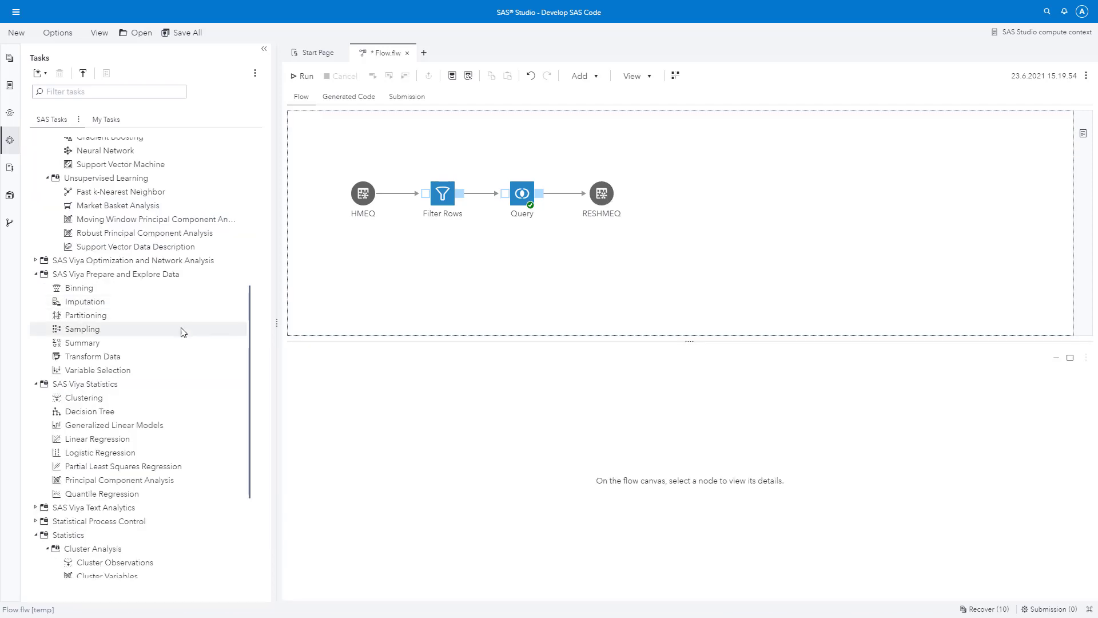
{"action": "double_click", "coordinate": [116, 401]}
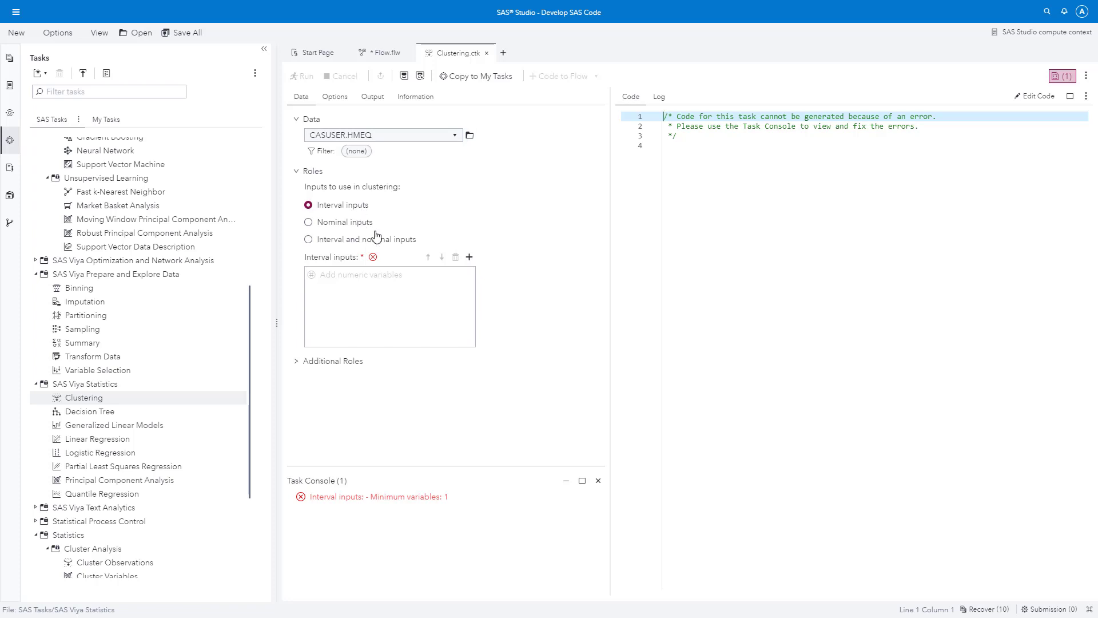
Assign CLAGE, CLNO, DEBTINC and DELINQ as the interval inputs of the Clustering task
{"action": "left_click", "coordinate": [469, 259]}
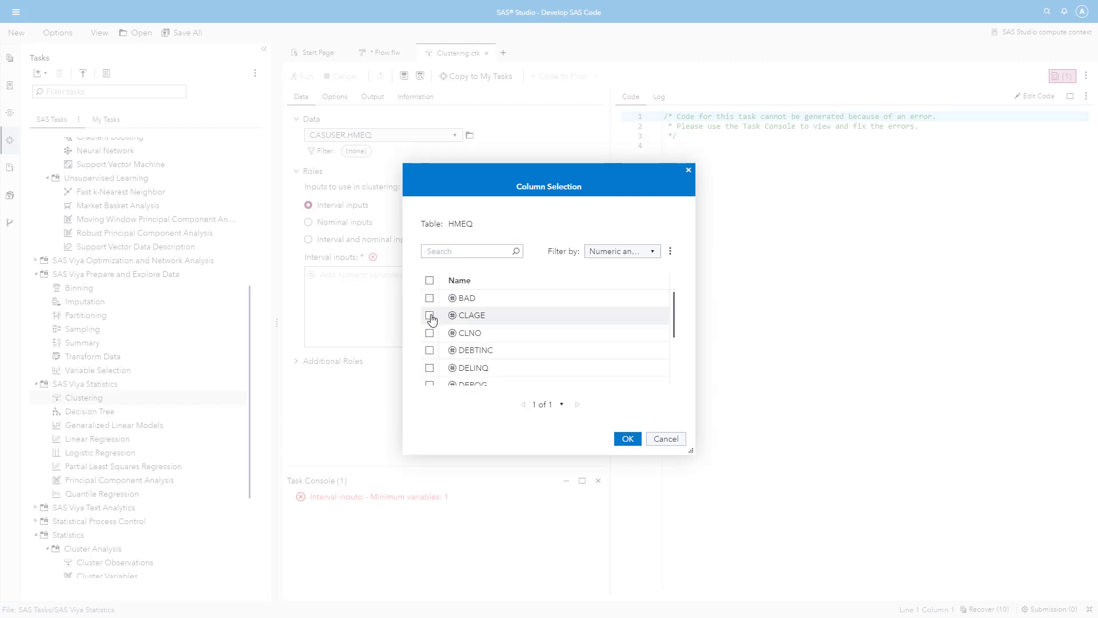
{"action": "left_click", "coordinate": [429, 315]}
{"action": "left_click", "coordinate": [429, 333]}
{"action": "left_click", "coordinate": [430, 350]}
{"action": "left_click", "coordinate": [429, 368]}
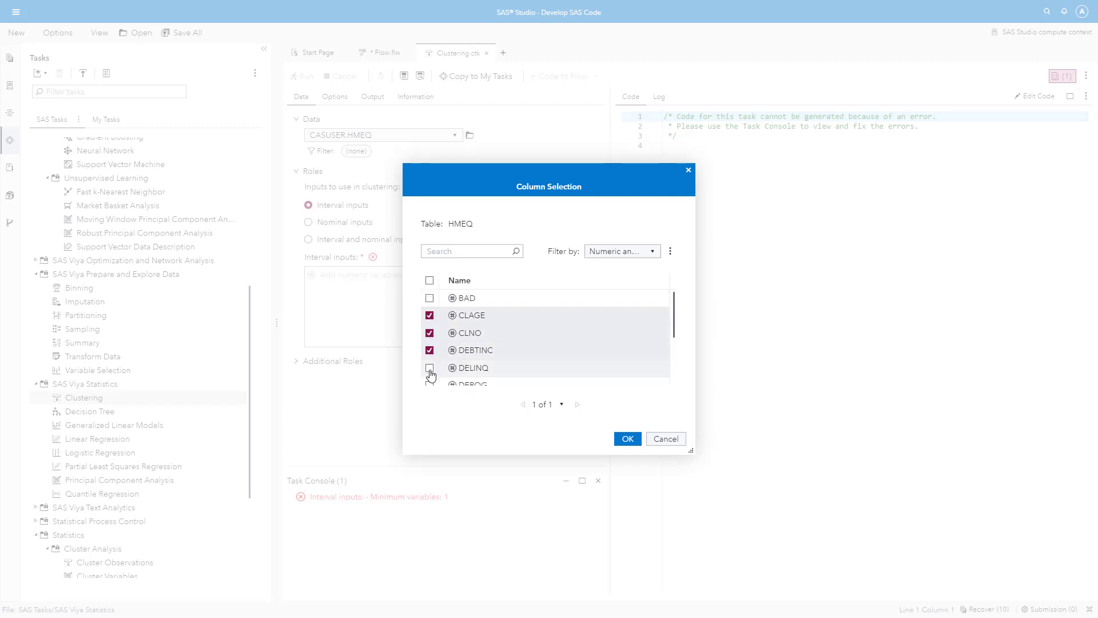
{"action": "left_click", "coordinate": [628, 439]}
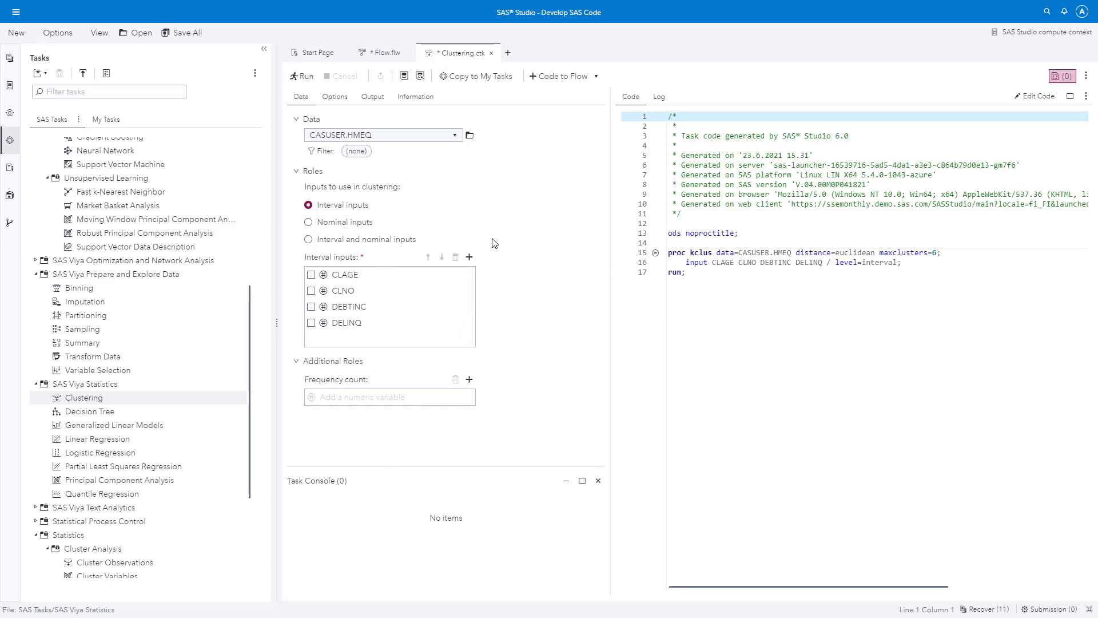
Save the cluster statistics of the Clustering task to a table named CLUSTERRESULT in the CASUSER library
{"action": "left_click", "coordinate": [370, 101]}
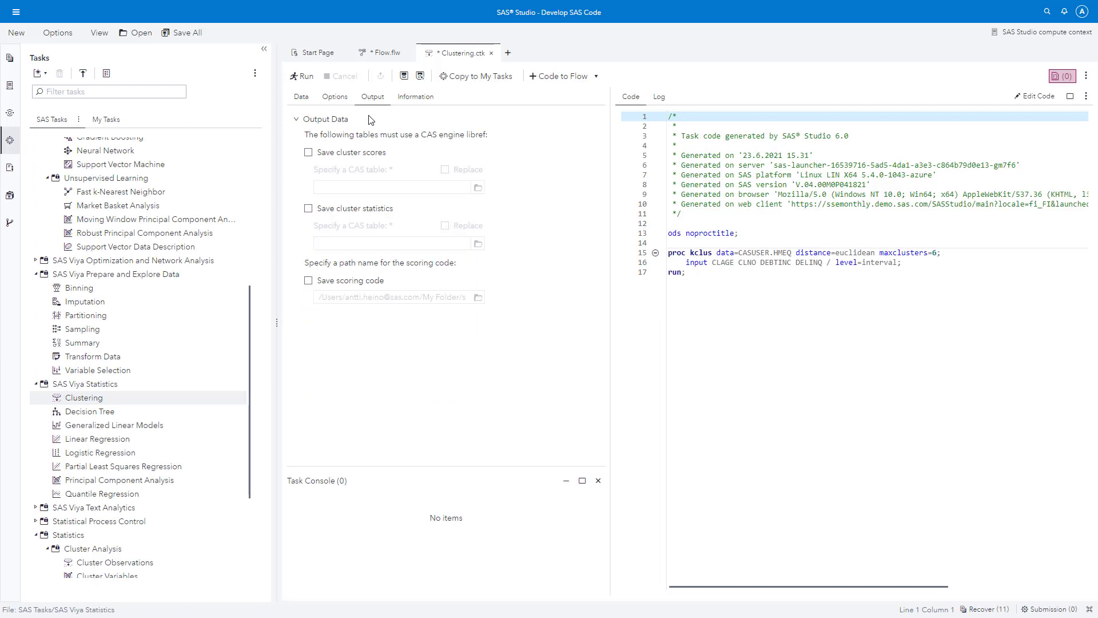
{"action": "left_click", "coordinate": [309, 209]}
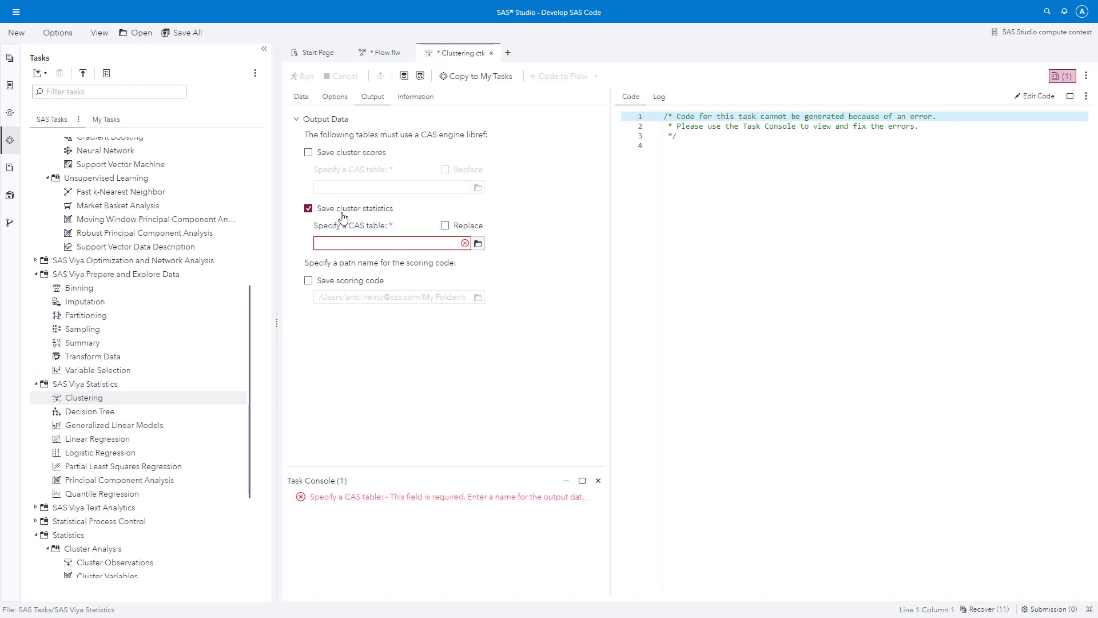
{"action": "left_click", "coordinate": [479, 245]}
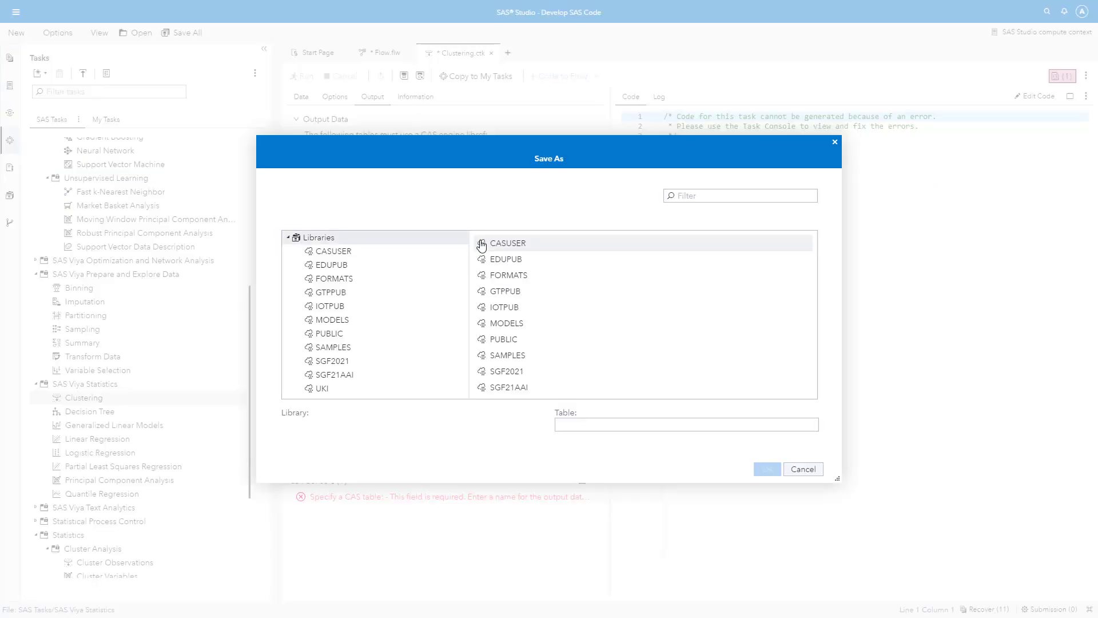
{"action": "left_click", "coordinate": [503, 244]}
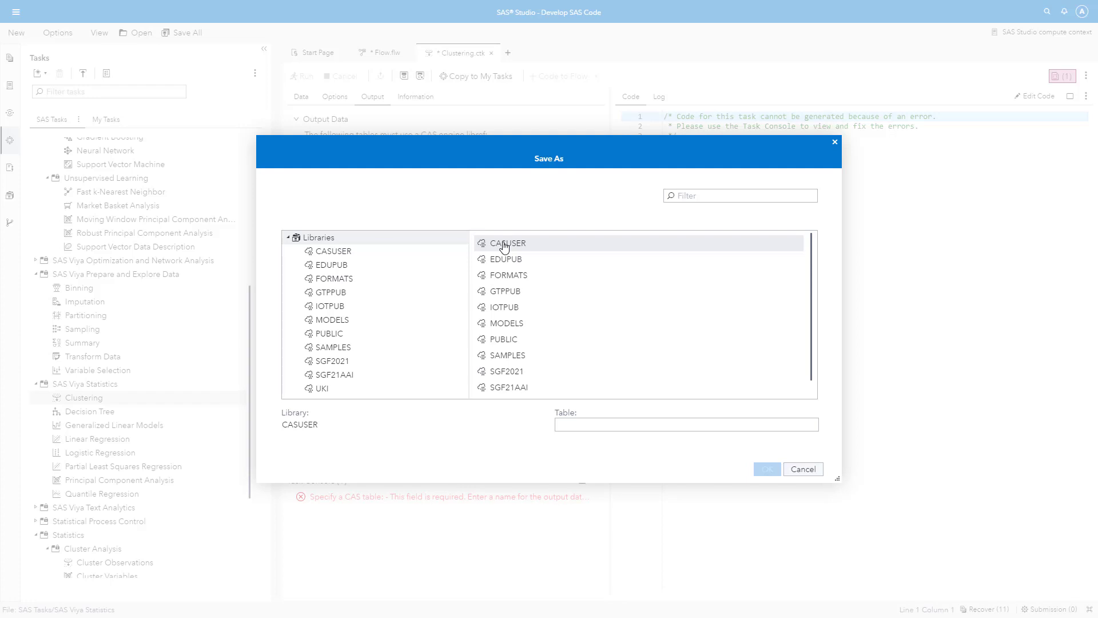
{"action": "left_click", "coordinate": [614, 426]}
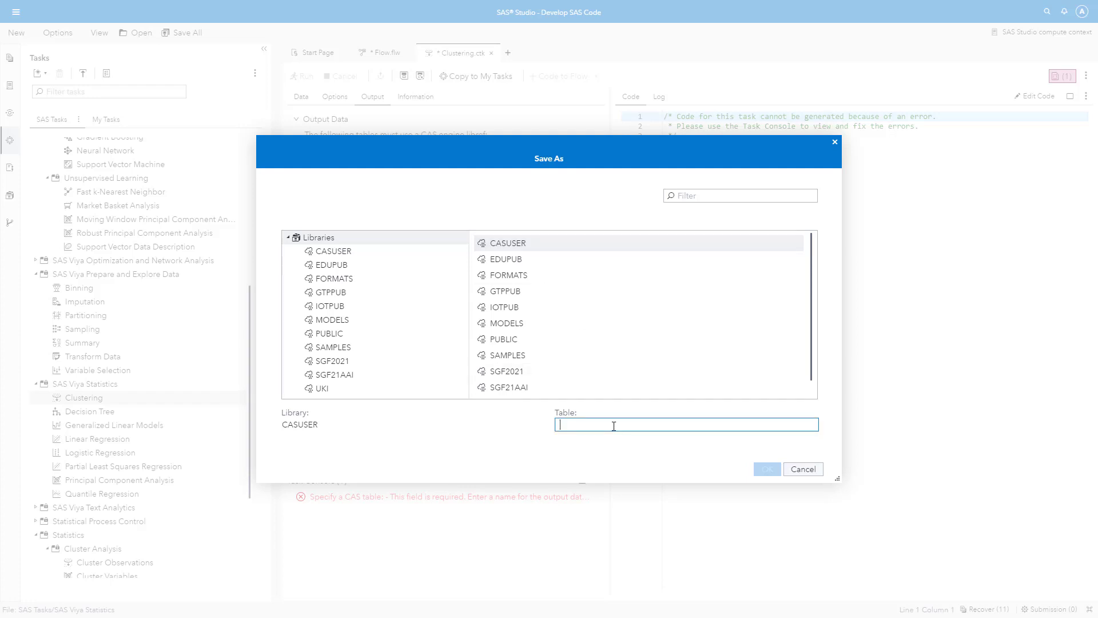
{"action": "type", "text": "CLUSTERRESULT"}
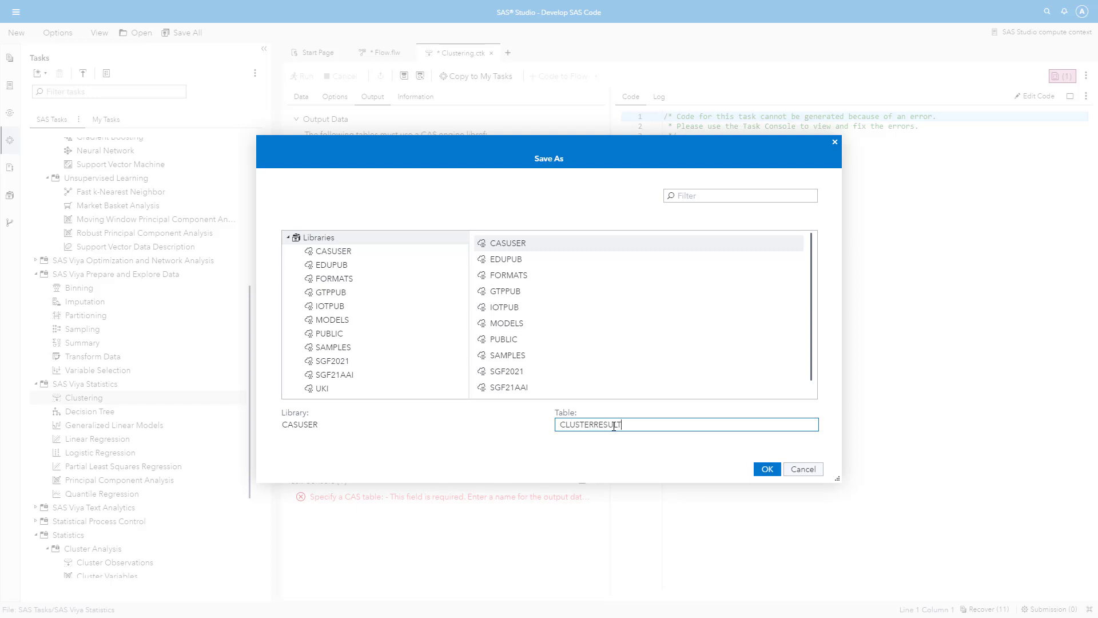
{"action": "left_click", "coordinate": [767, 469]}
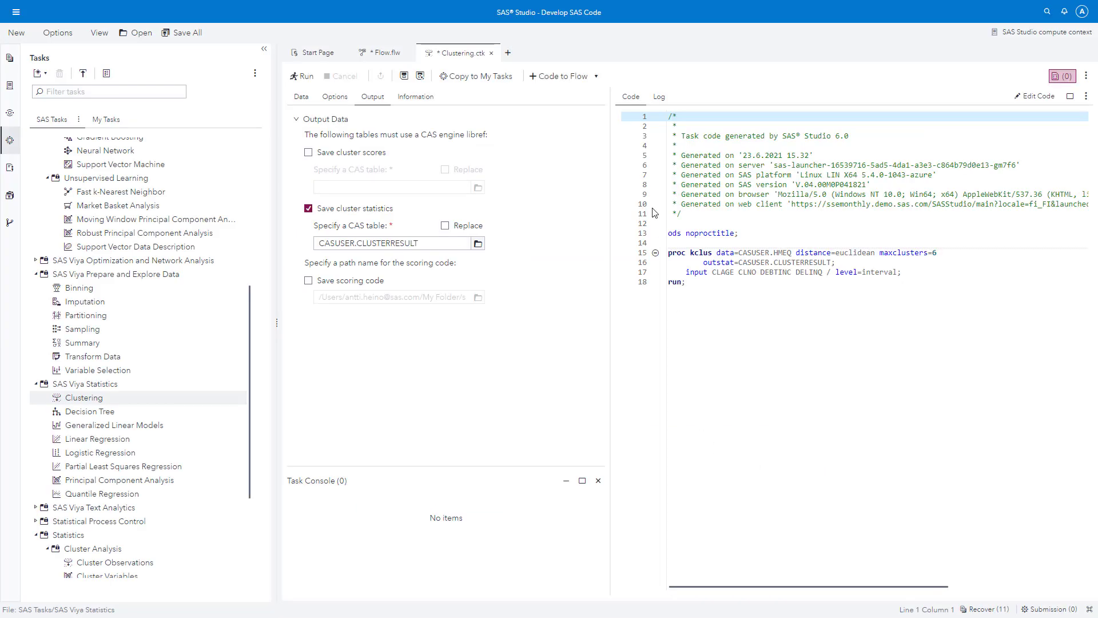
Add the Clustering task's code to the existing flow and place its node beside the RESHMEQ table
{"action": "left_click", "coordinate": [561, 82]}
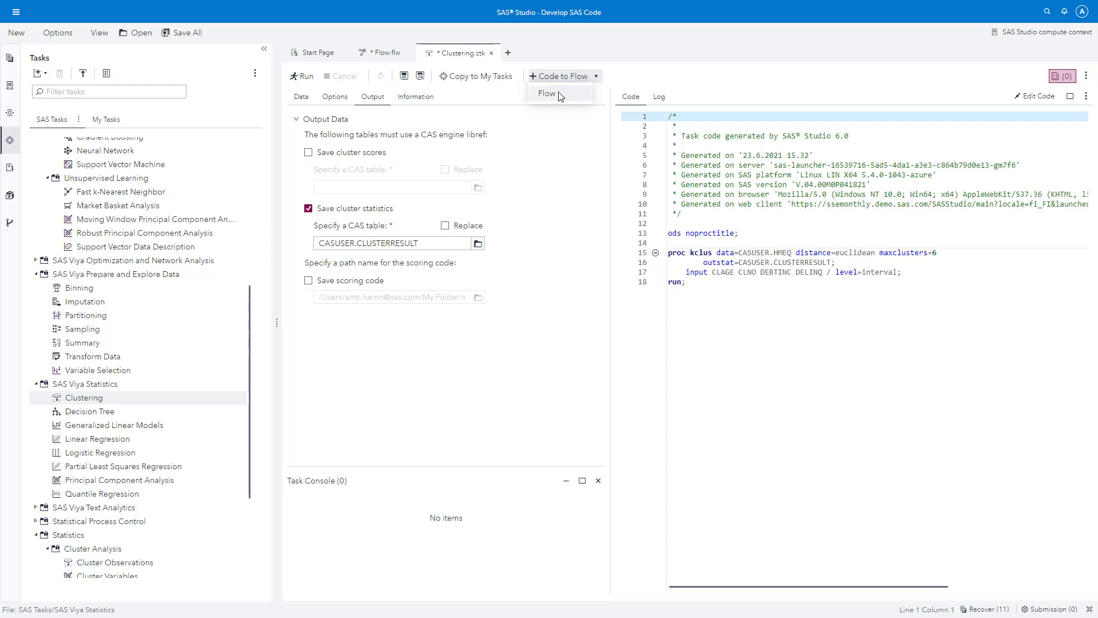
{"action": "left_click", "coordinate": [560, 96]}
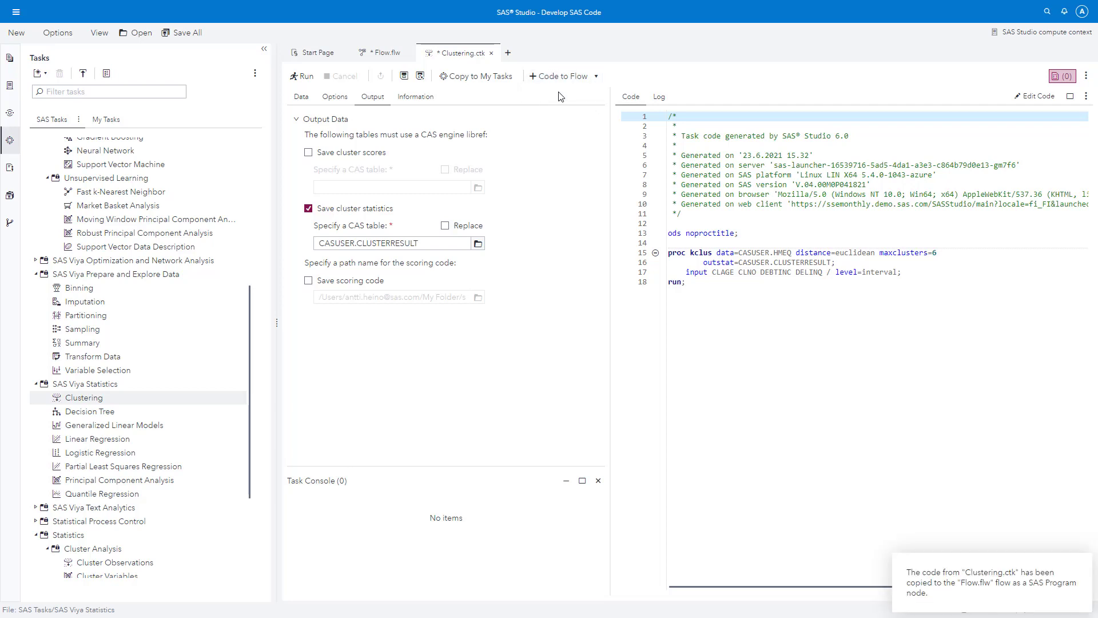
{"action": "left_click", "coordinate": [384, 52]}
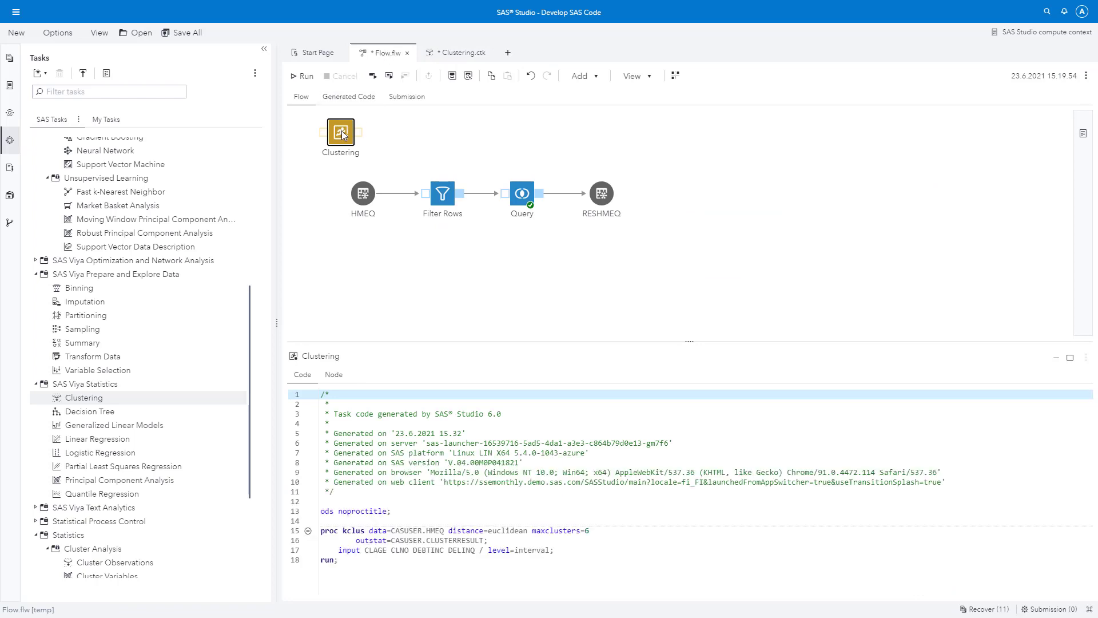
{"action": "left_click_drag", "start_coordinate": [342, 134], "coordinate": [669, 196]}
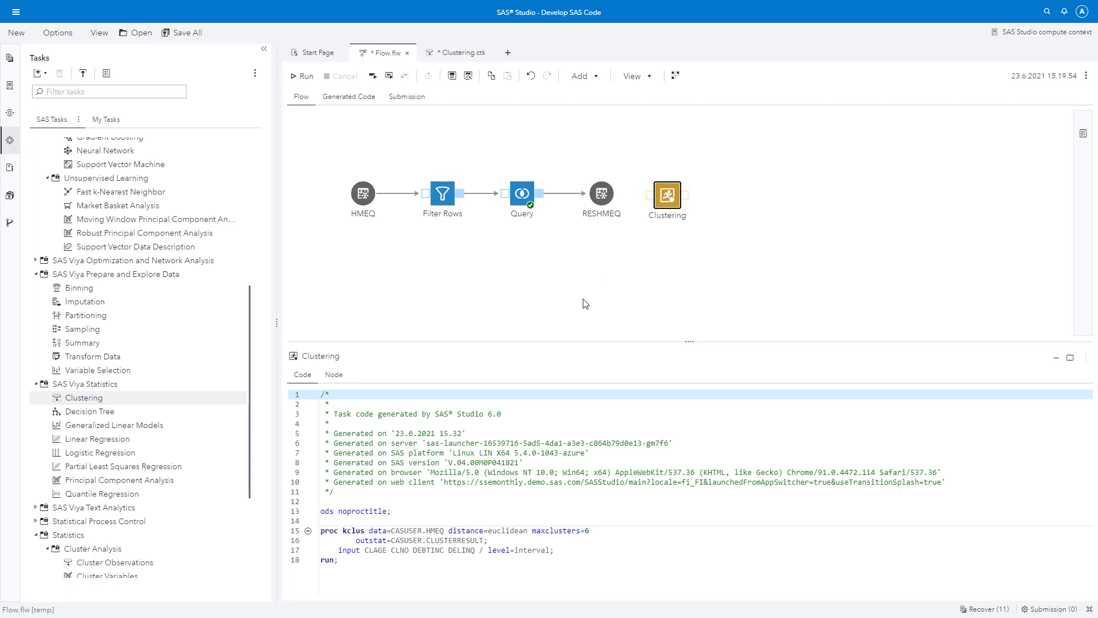
Change the input data set in the Clustering node's proc kclus statement to CASUSER.RESHMEQ
{"action": "left_click", "coordinate": [444, 531]}
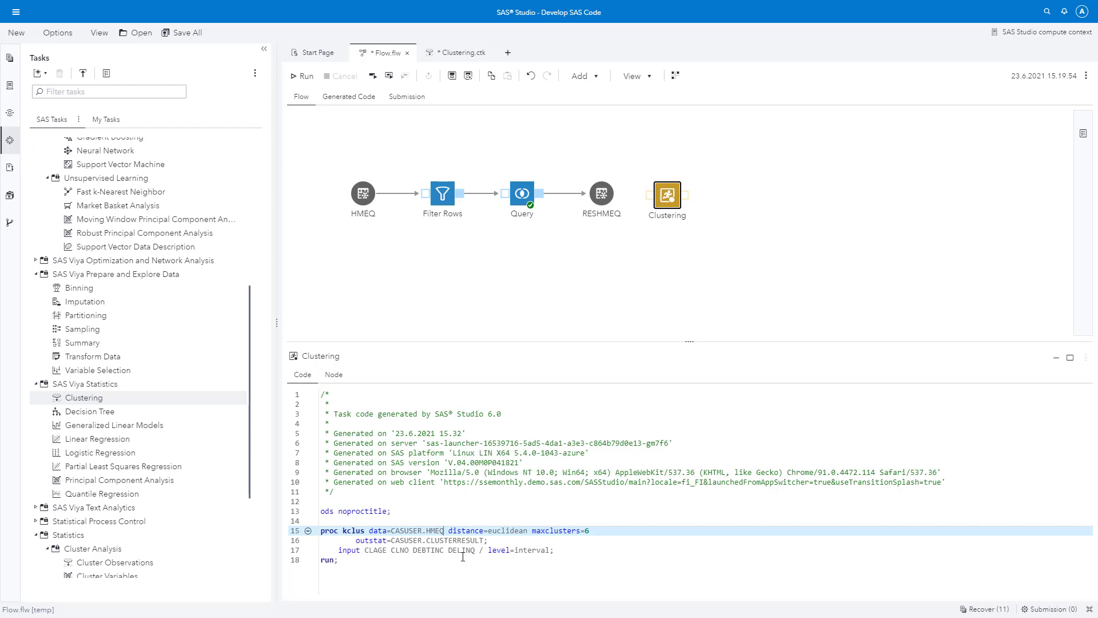
{"action": "key", "text": "BackSpace"}
{"action": "key", "text": "BackSpace"}
{"action": "key", "text": "BackSpace"}
{"action": "key", "text": "BackSpace"}
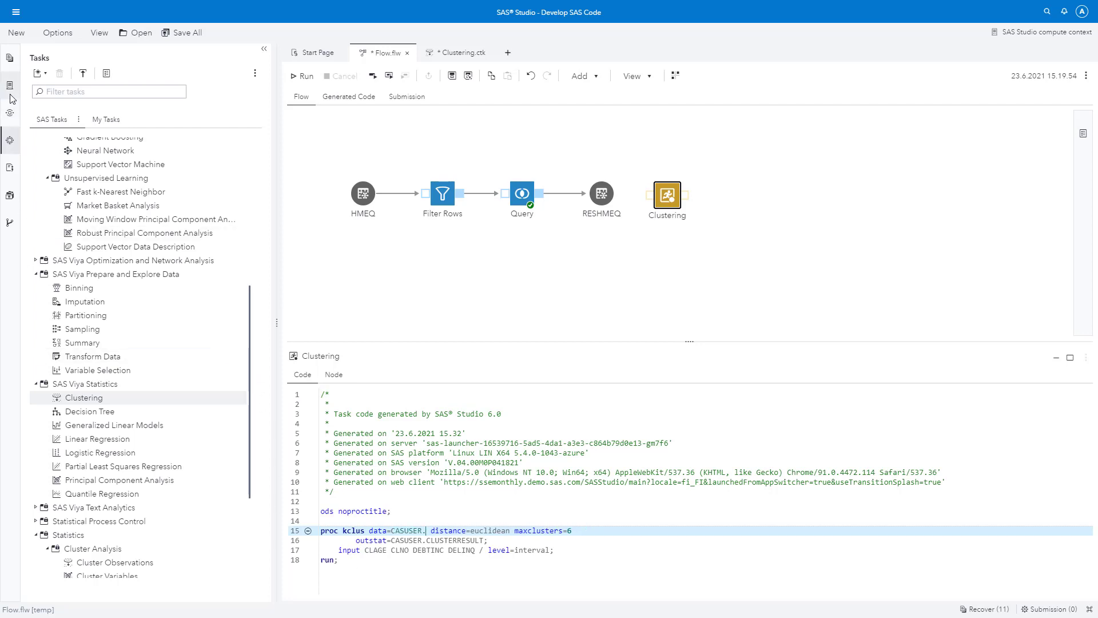
{"action": "left_click", "coordinate": [10, 192]}
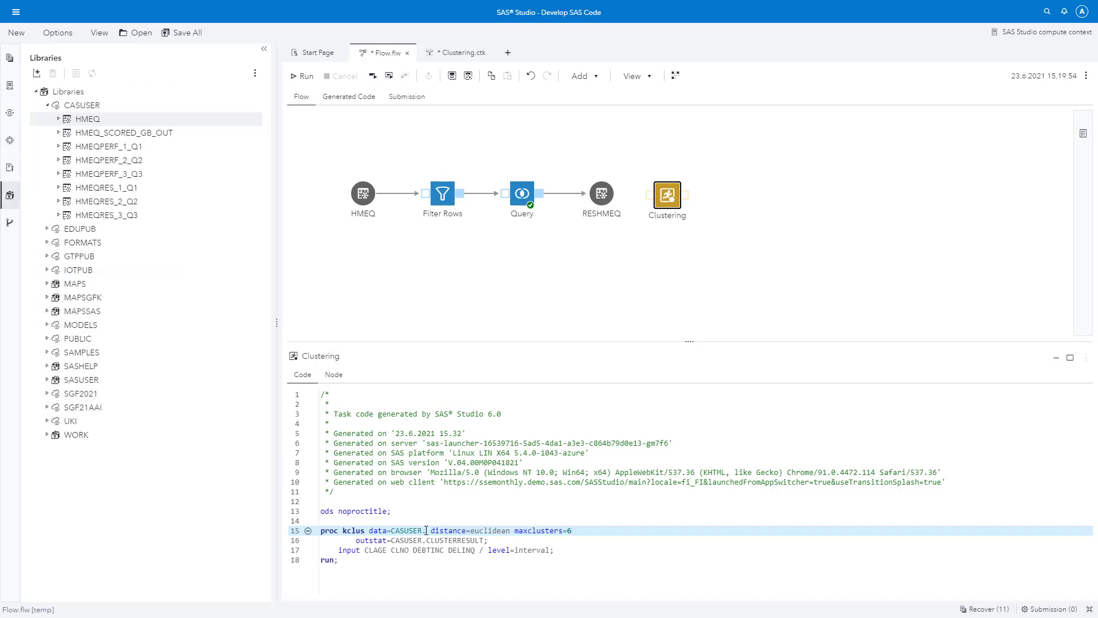
{"action": "mouse_move", "coordinate": [453, 535]}
{"action": "type", "text": "RES"}
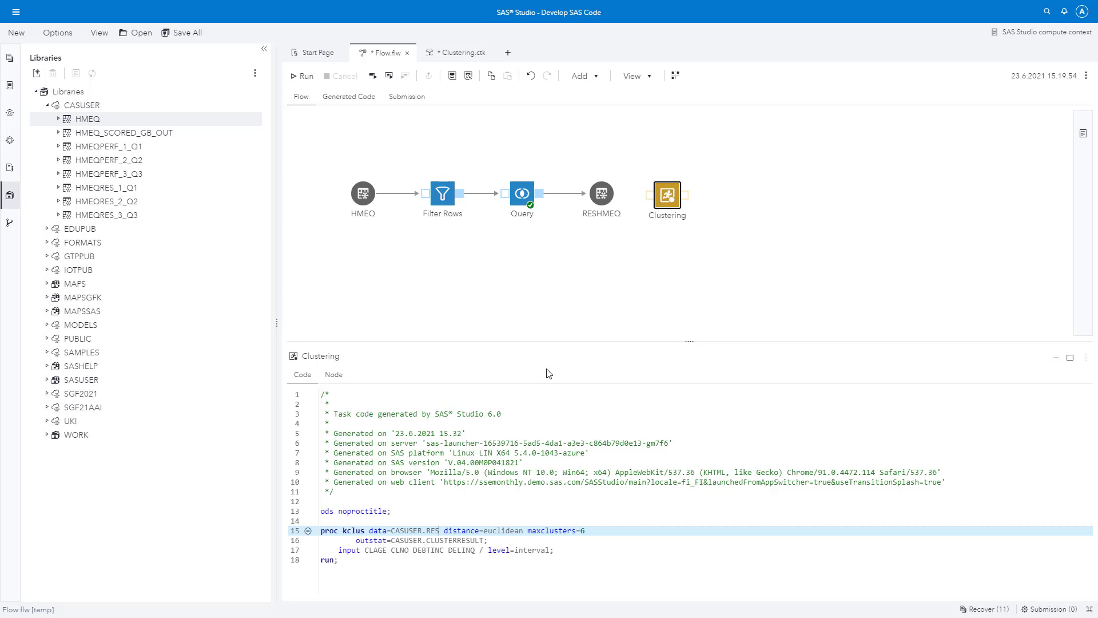
{"action": "type", "text": "HMEQ"}
Connect the RESHMEQ table to the Clustering node and run the whole flow
{"action": "left_click_drag", "start_coordinate": [612, 194], "coordinate": [647, 197]}
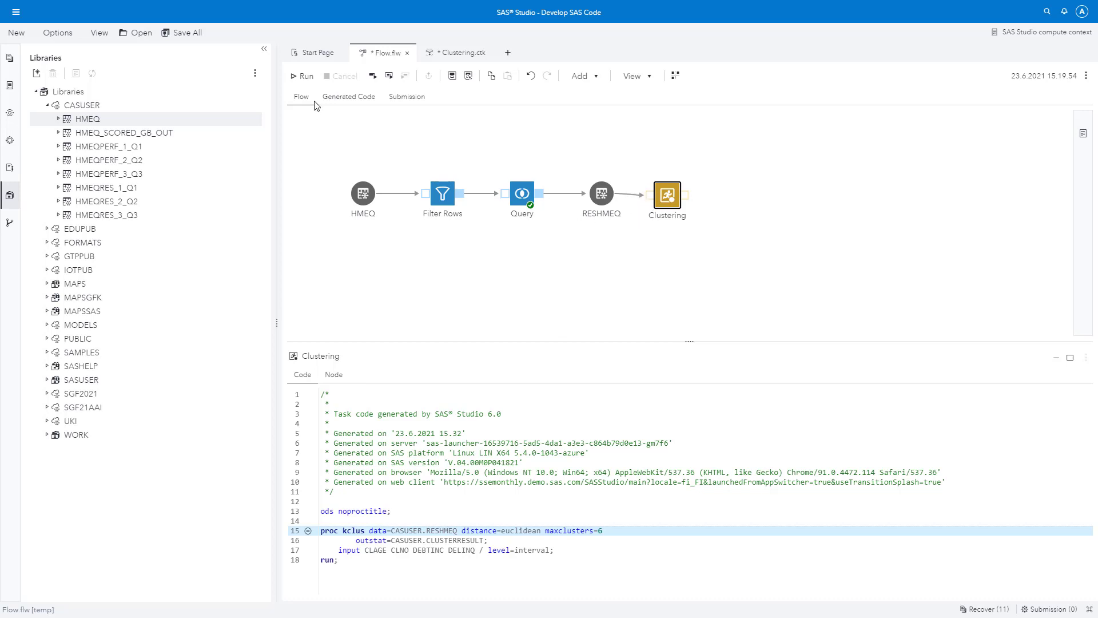
{"action": "left_click", "coordinate": [306, 77]}
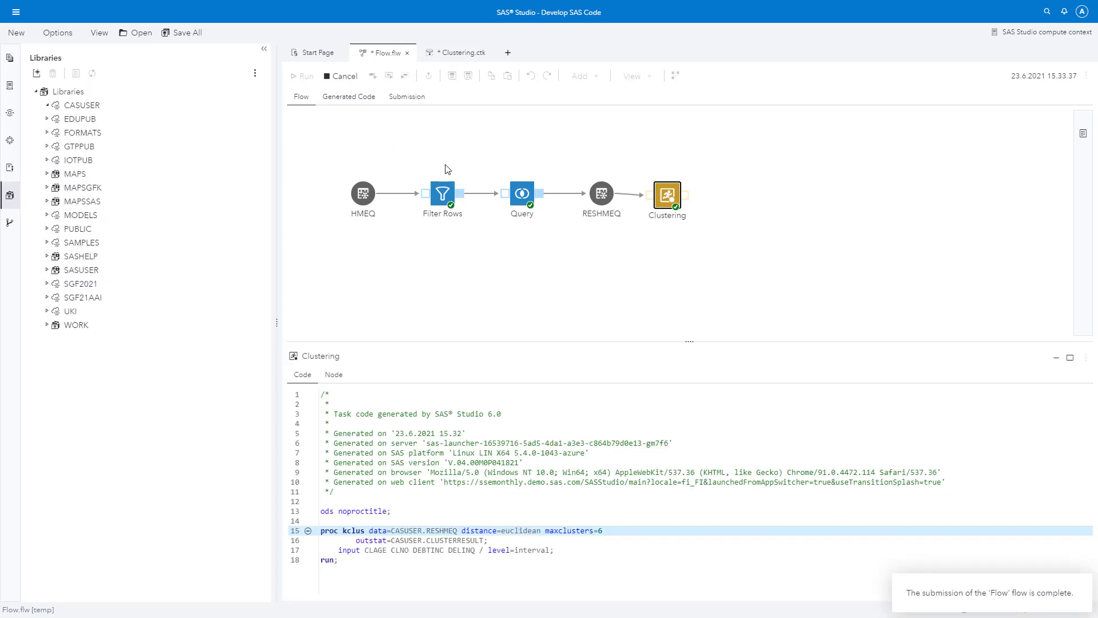
Expand the CASUSER library and open the CLUSTERRESULT table to view the clustering output
{"action": "left_click", "coordinate": [48, 106]}
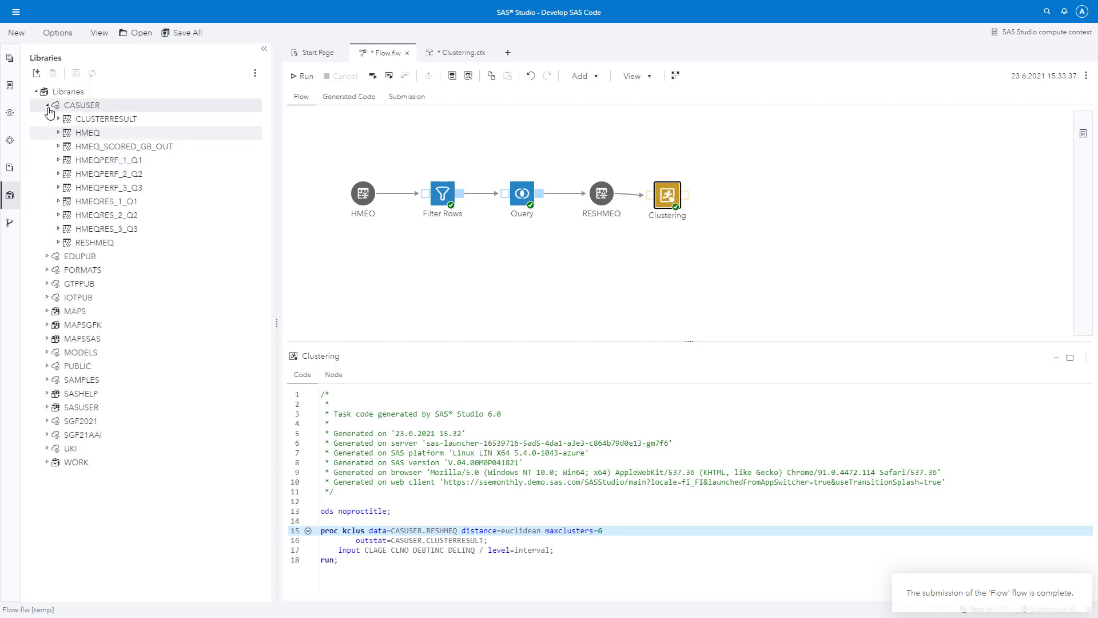
{"action": "left_click", "coordinate": [48, 107]}
{"action": "left_click", "coordinate": [48, 108]}
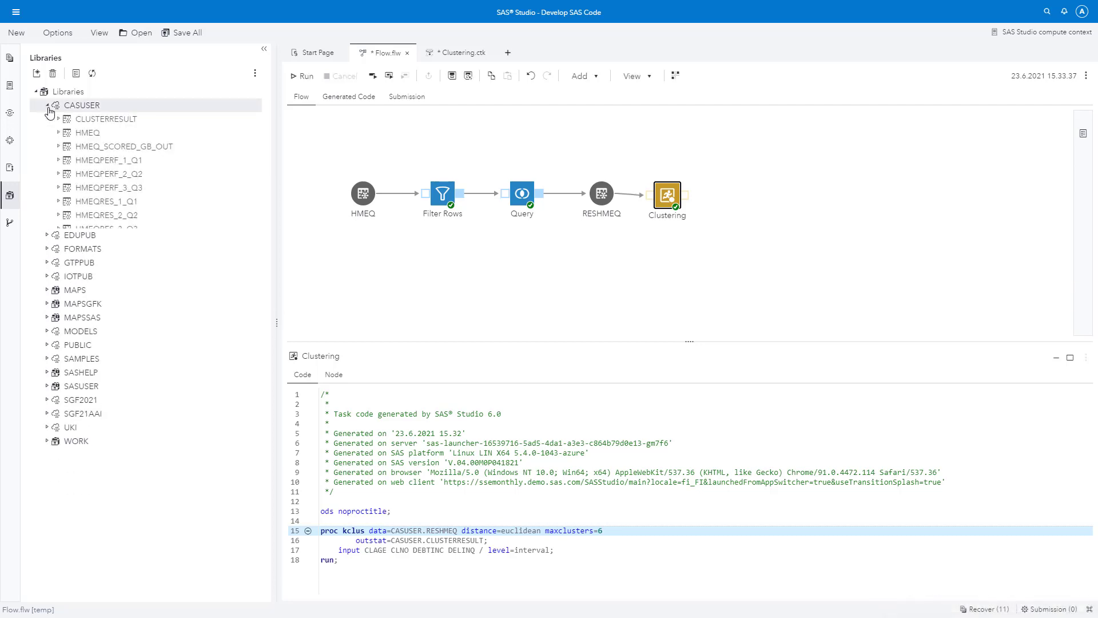
{"action": "left_click", "coordinate": [118, 125]}
{"action": "double_click", "coordinate": [118, 125]}
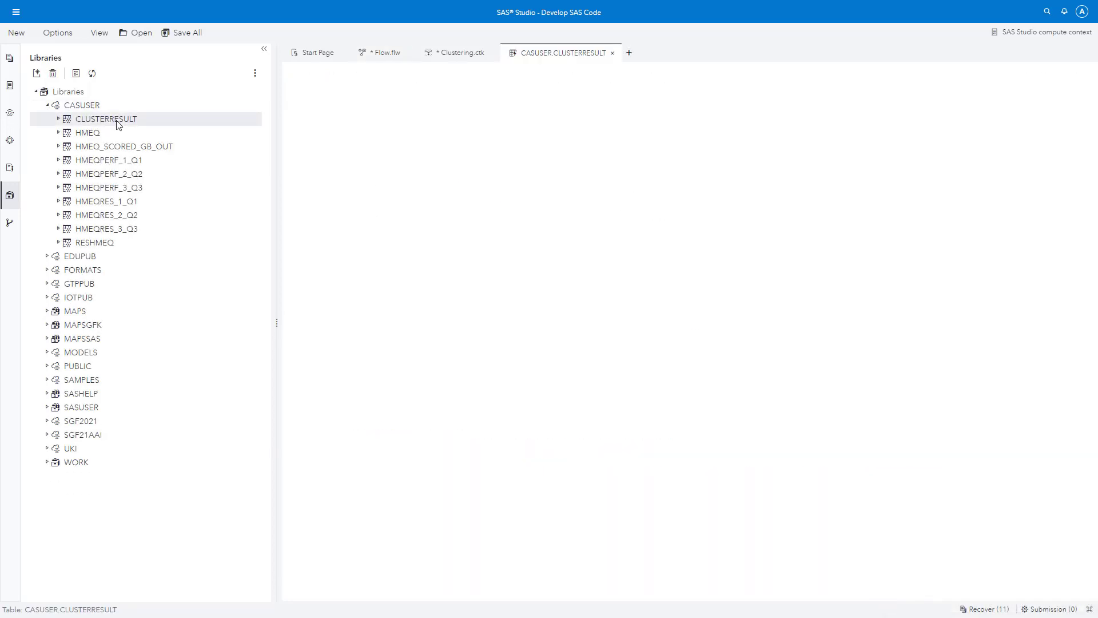